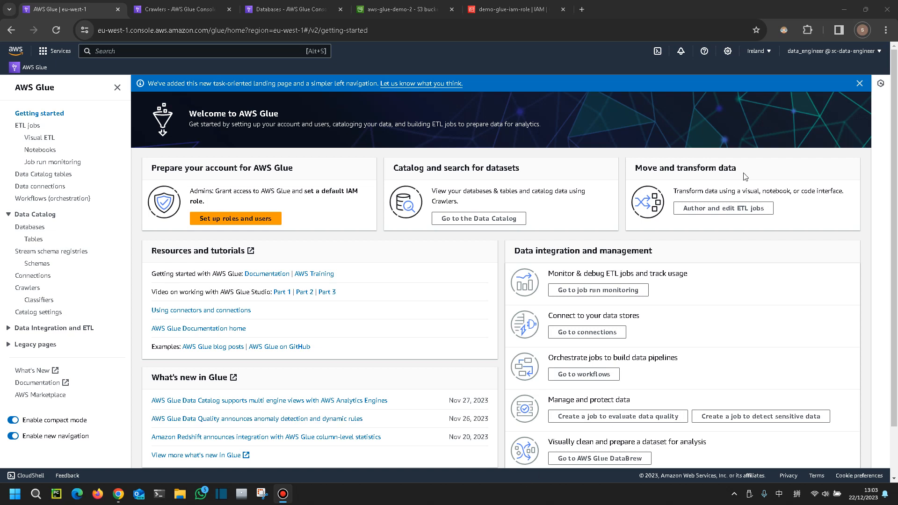
Open the ETL jobs page in AWS Glue
{"action": "left_click", "coordinate": [55, 51]}
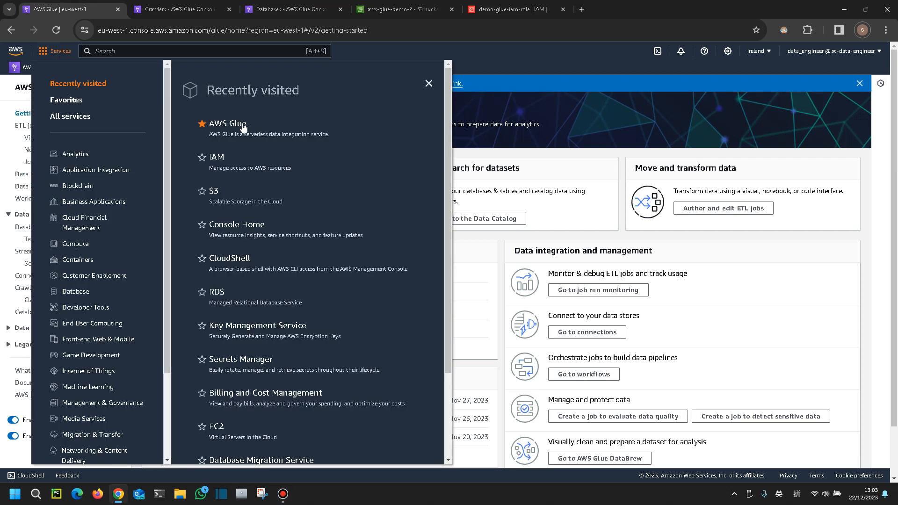
{"action": "left_click", "coordinate": [6, 86]}
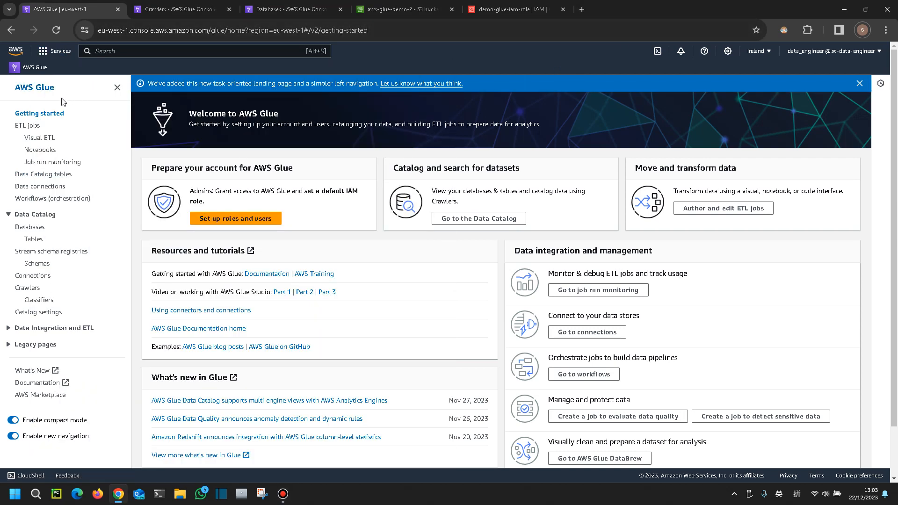
{"action": "left_click", "coordinate": [29, 128]}
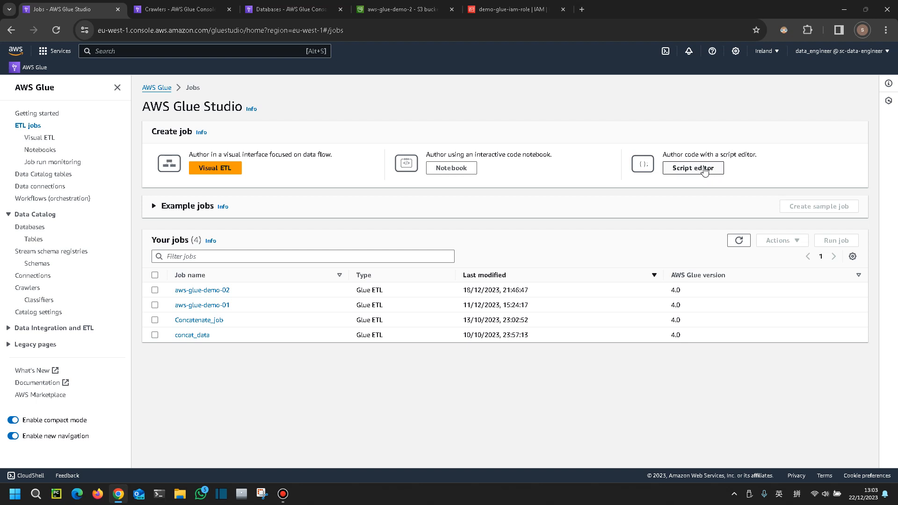
Start a new Spark script-editor job from scratch and view its job details
{"action": "left_click", "coordinate": [704, 171]}
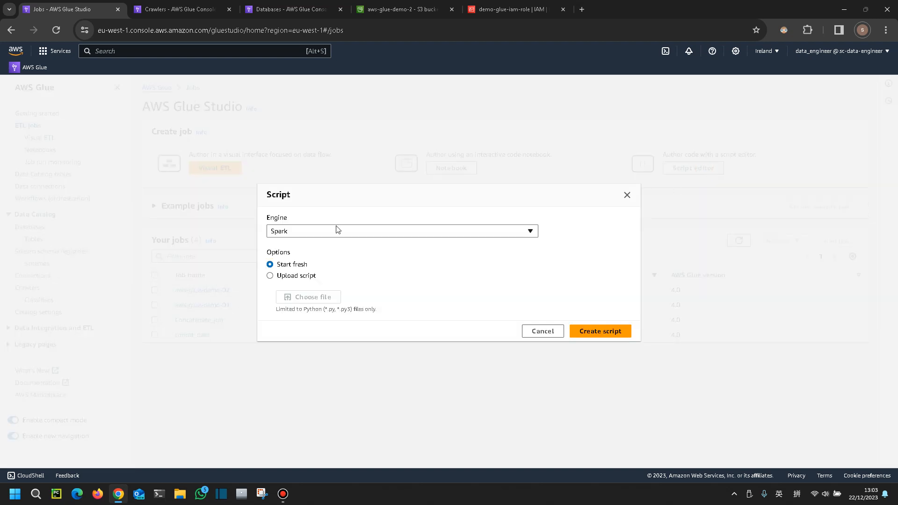
{"action": "left_click", "coordinate": [354, 231]}
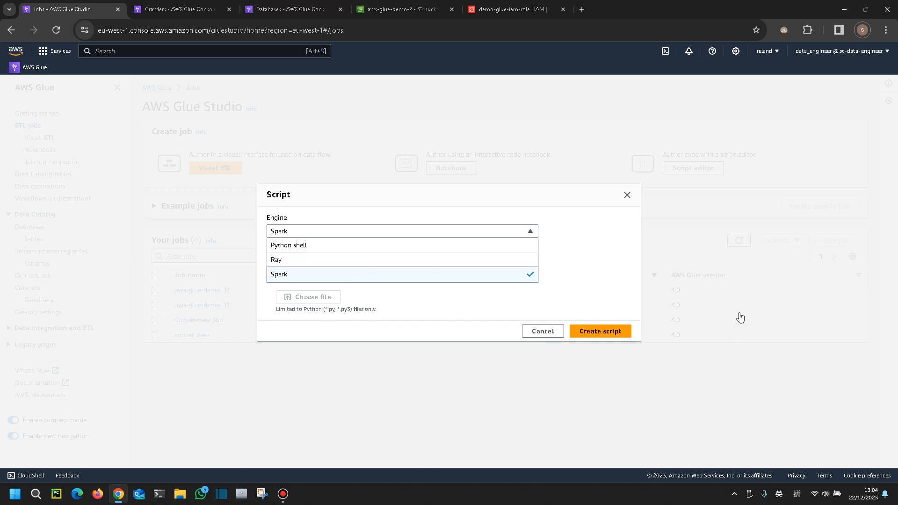
{"action": "left_click", "coordinate": [601, 248]}
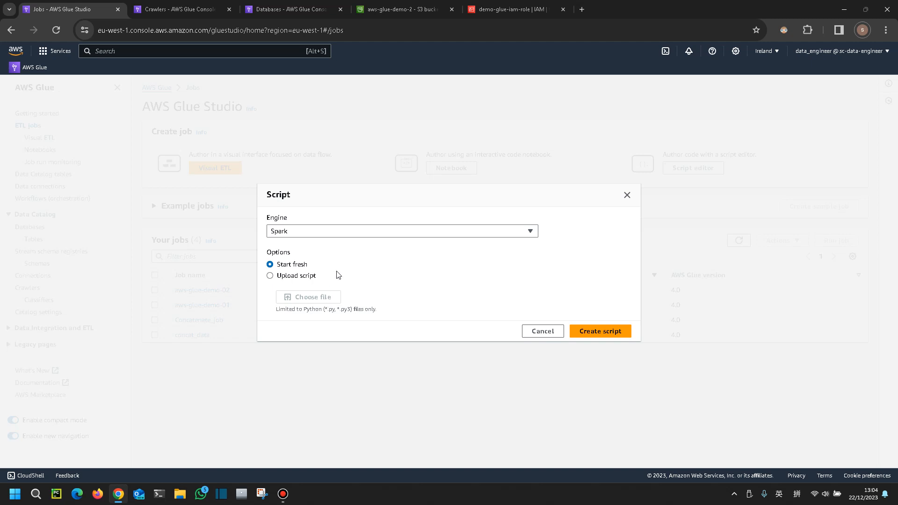
{"action": "left_click", "coordinate": [601, 333]}
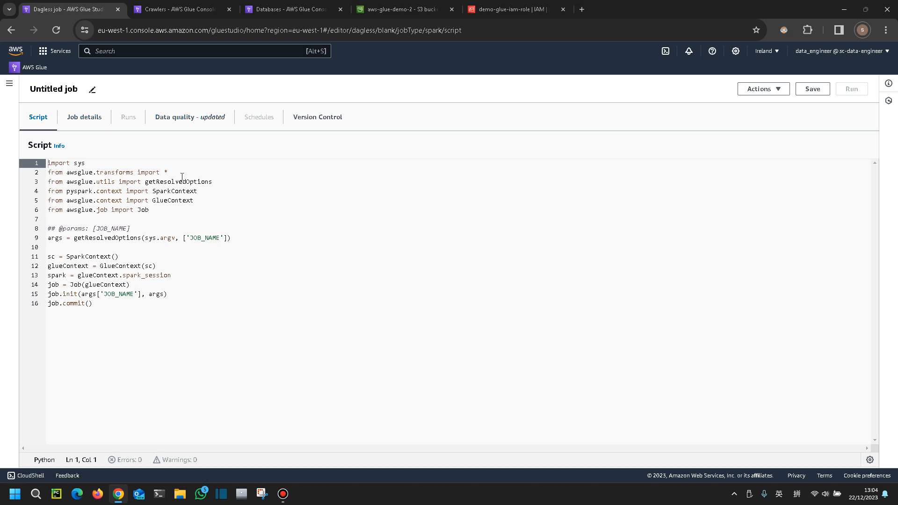
{"action": "left_click", "coordinate": [85, 123]}
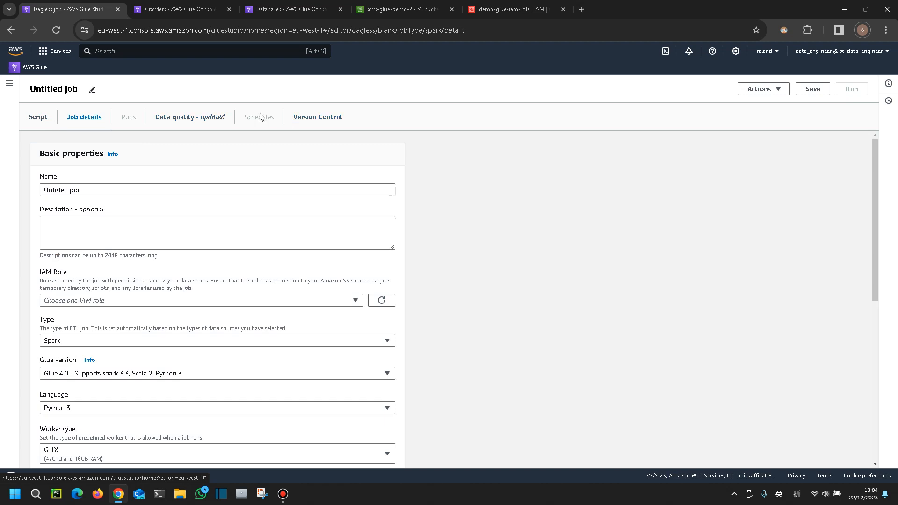
Open the aws-glue-demo-02 job and examine the S3 source path in its script
{"action": "left_click", "coordinate": [8, 84]}
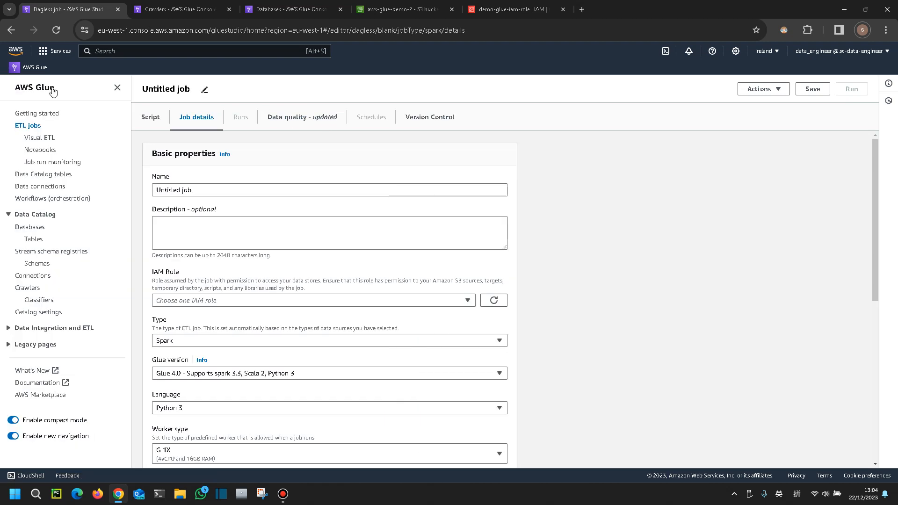
{"action": "left_click", "coordinate": [37, 130]}
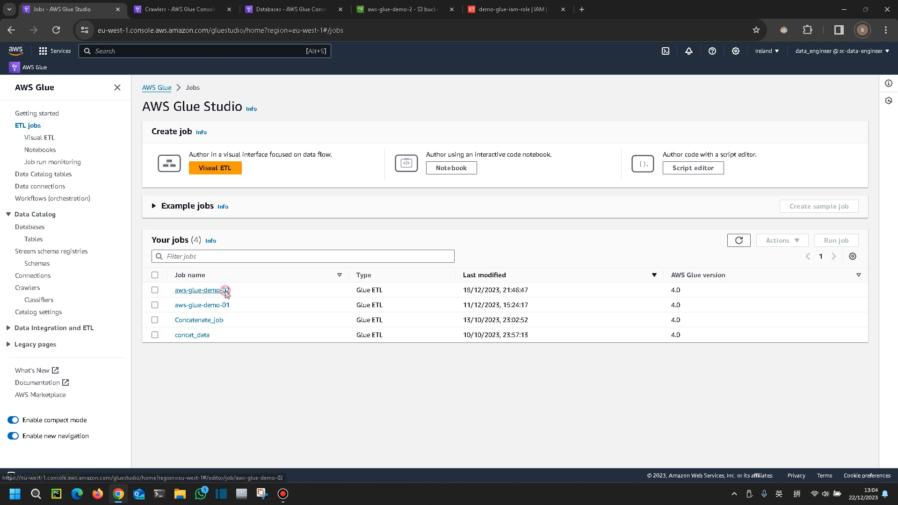
{"action": "left_click", "coordinate": [226, 292]}
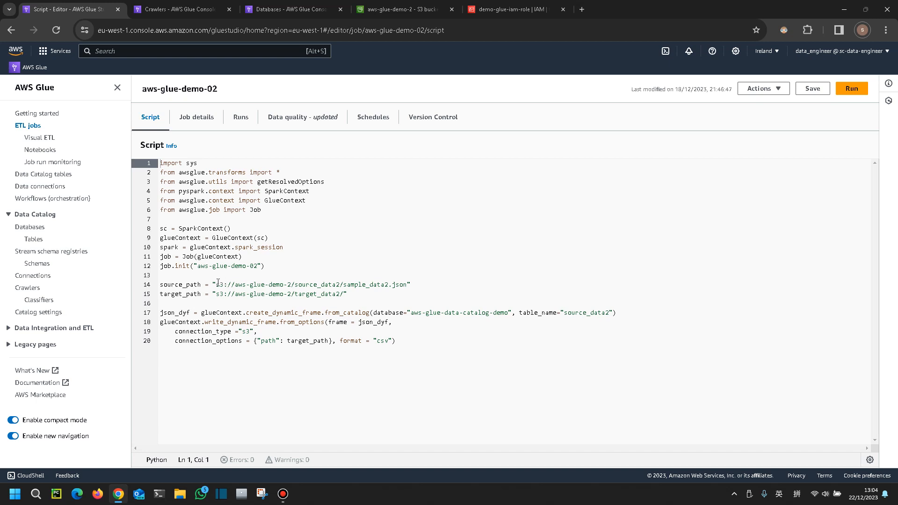
{"action": "left_click_drag", "start_coordinate": [215, 284], "coordinate": [247, 285]}
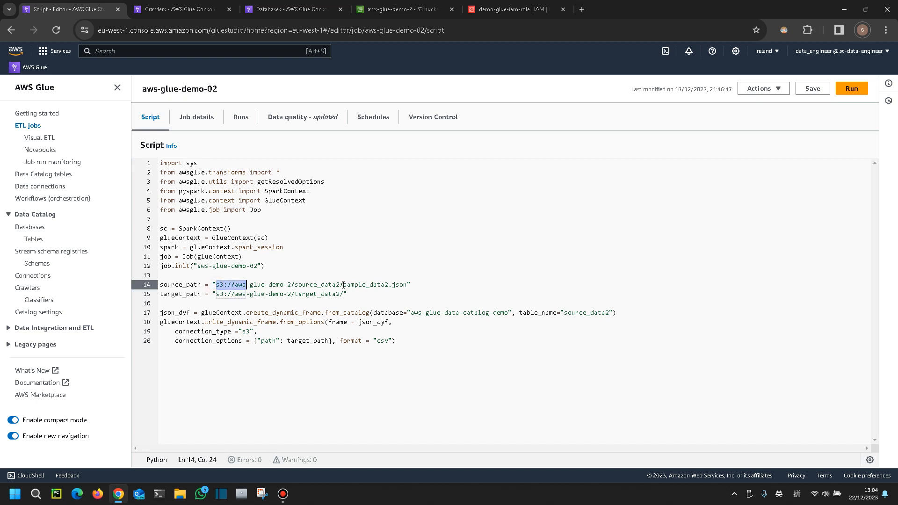
{"action": "left_click_drag", "start_coordinate": [343, 284], "coordinate": [405, 286]}
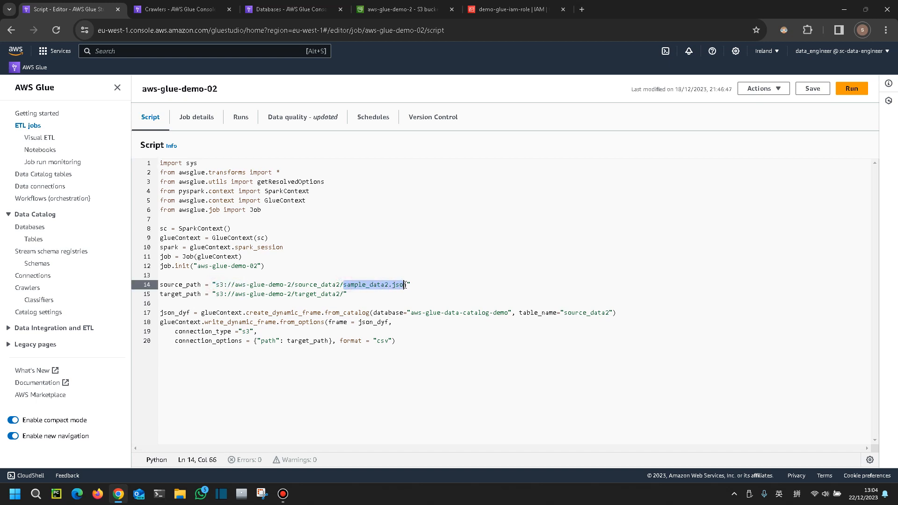
{"action": "left_click", "coordinate": [405, 285]}
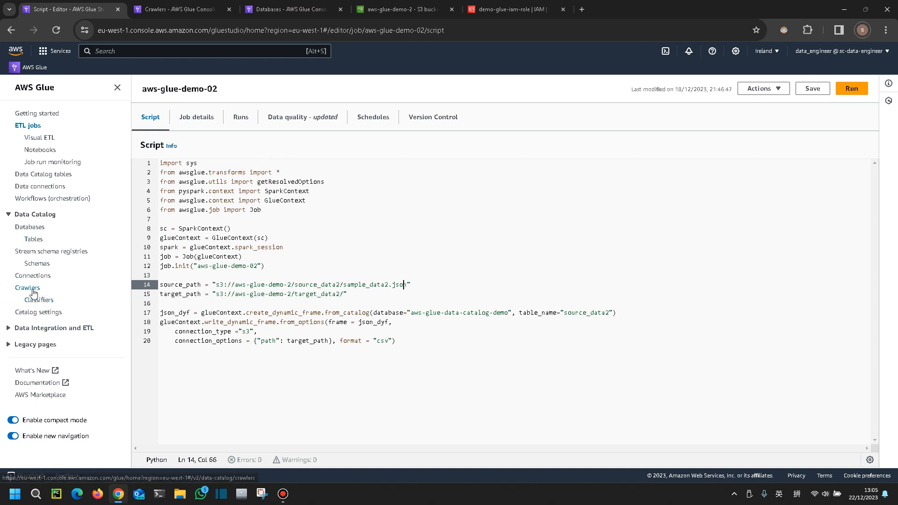
Inspect the data sources of the aws-glue-crawler-demo2 crawler
{"action": "left_click", "coordinate": [179, 8]}
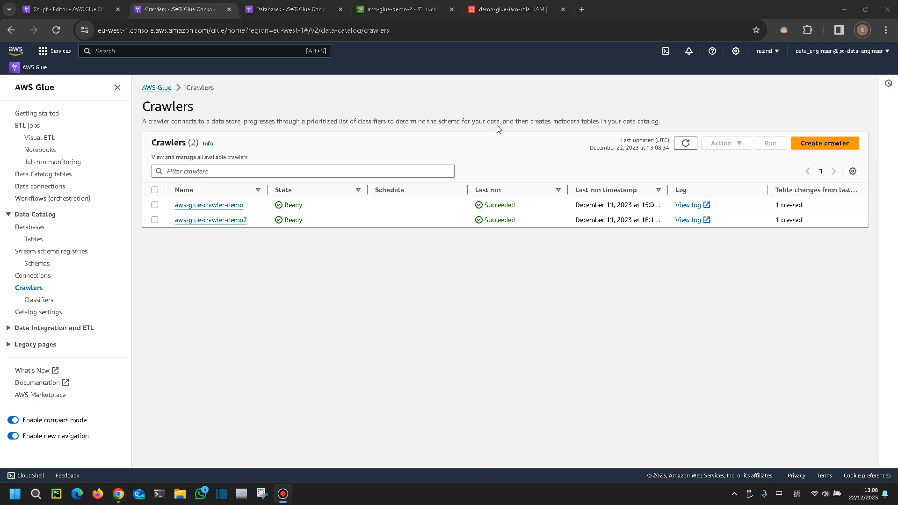
{"action": "left_click", "coordinate": [240, 220]}
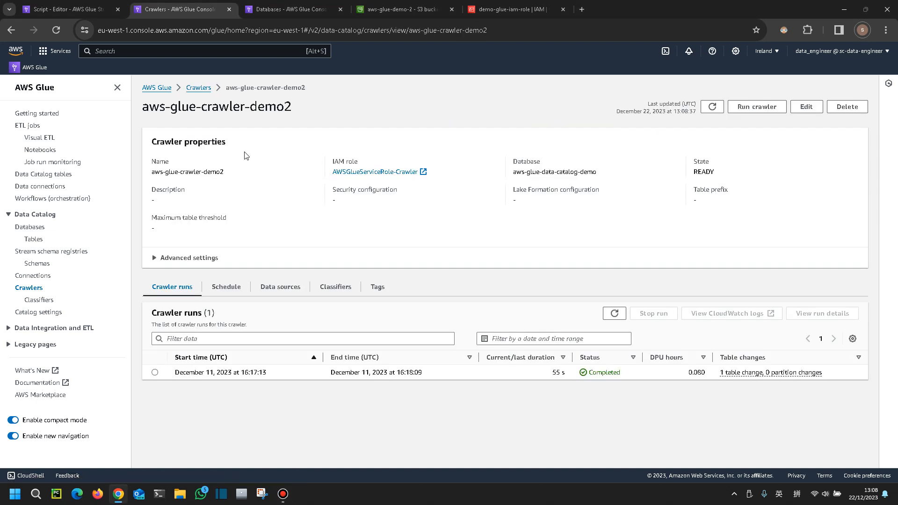
{"action": "left_click", "coordinate": [280, 292]}
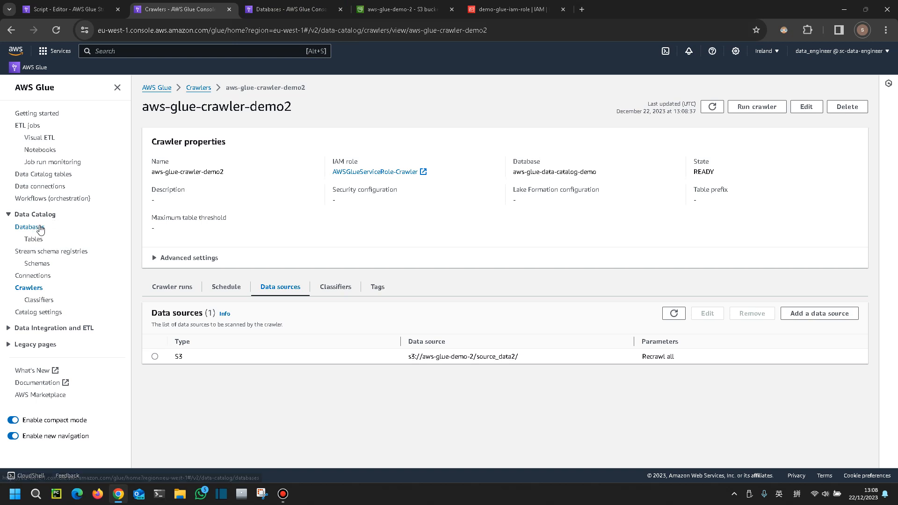
Inspect the array schema of the source_data2 table in the aws-glue-data-catalog-demo database
{"action": "left_click", "coordinate": [306, 7]}
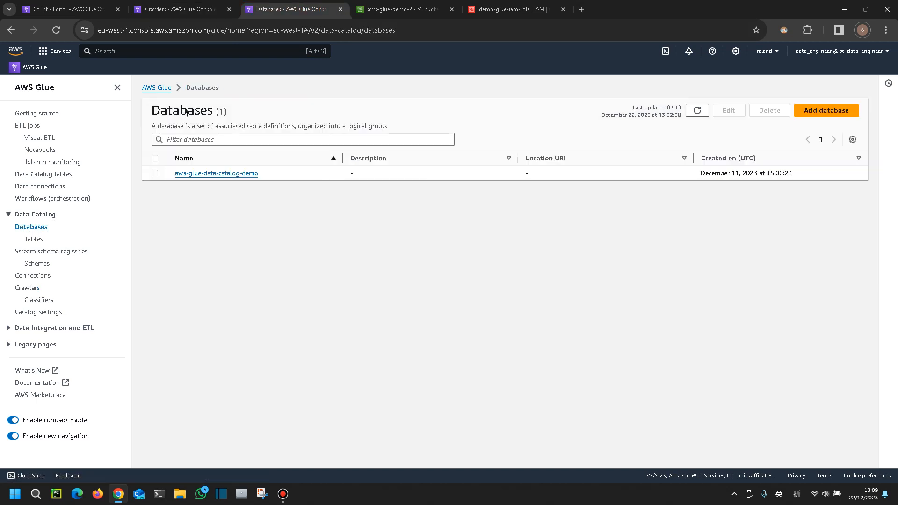
{"action": "left_click", "coordinate": [212, 174]}
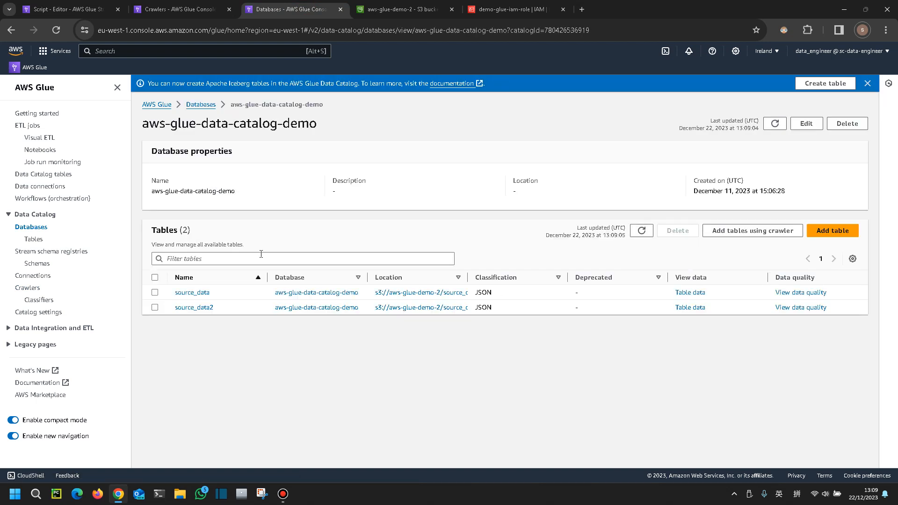
{"action": "left_click", "coordinate": [206, 311]}
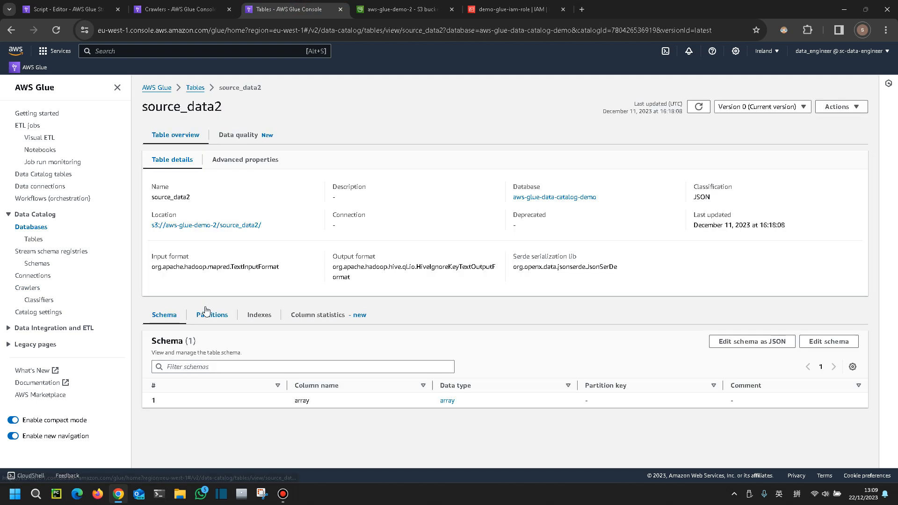
{"action": "left_click", "coordinate": [448, 402]}
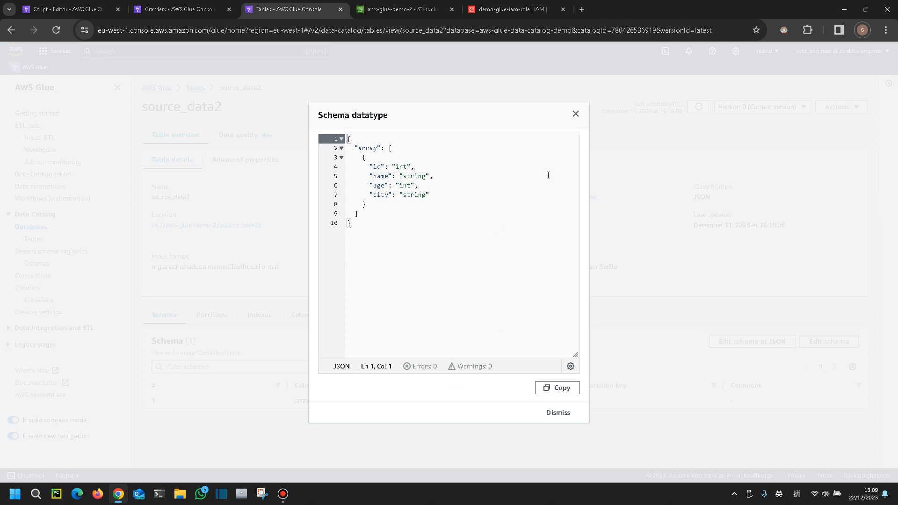
{"action": "left_click", "coordinate": [575, 115]}
Create a new Data Catalog database named testing_demo
{"action": "left_click", "coordinate": [165, 12]}
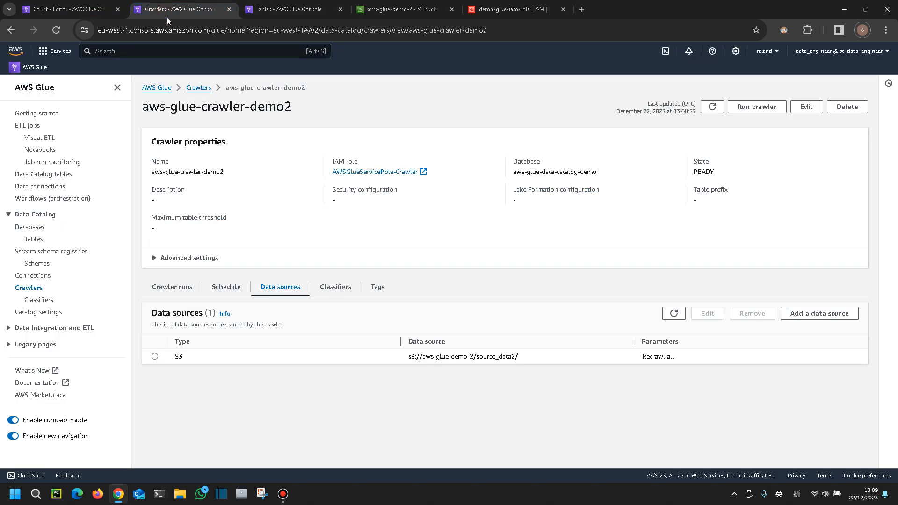
{"action": "left_click", "coordinate": [283, 8]}
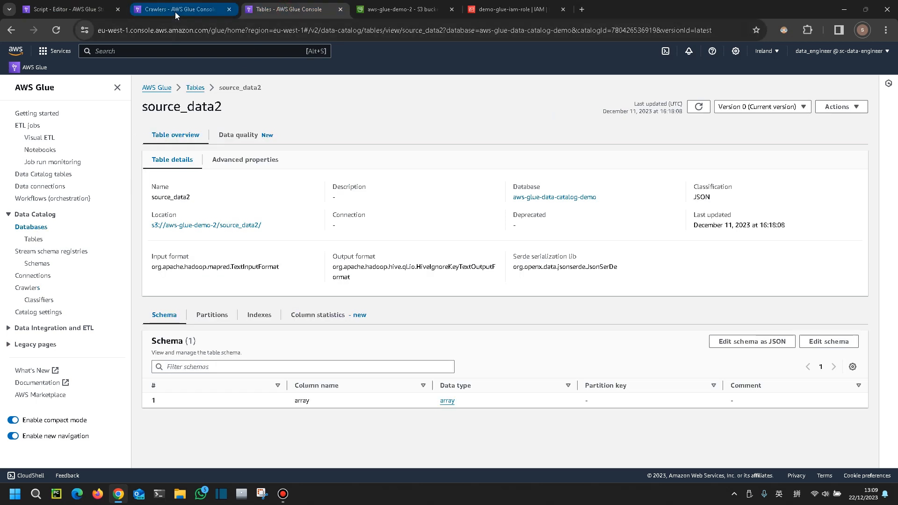
{"action": "left_click", "coordinate": [41, 232]}
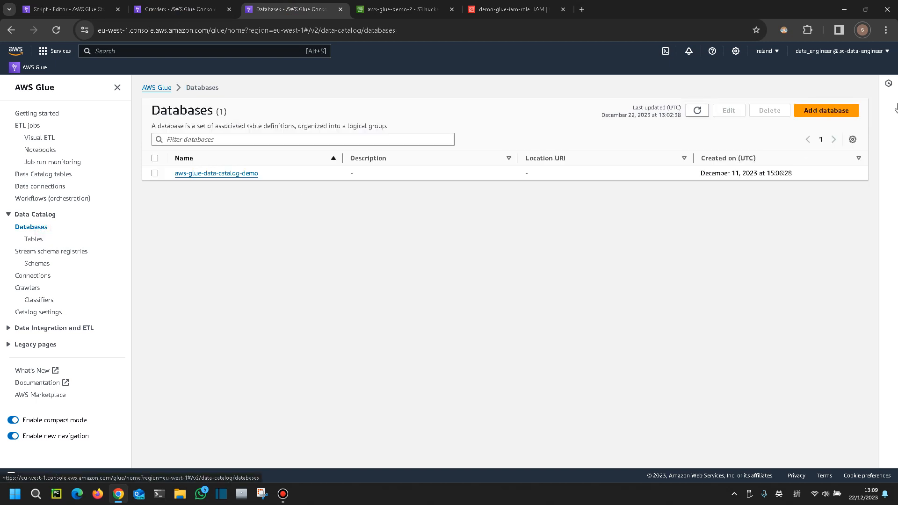
{"action": "left_click", "coordinate": [853, 113]}
{"action": "left_click", "coordinate": [242, 180]}
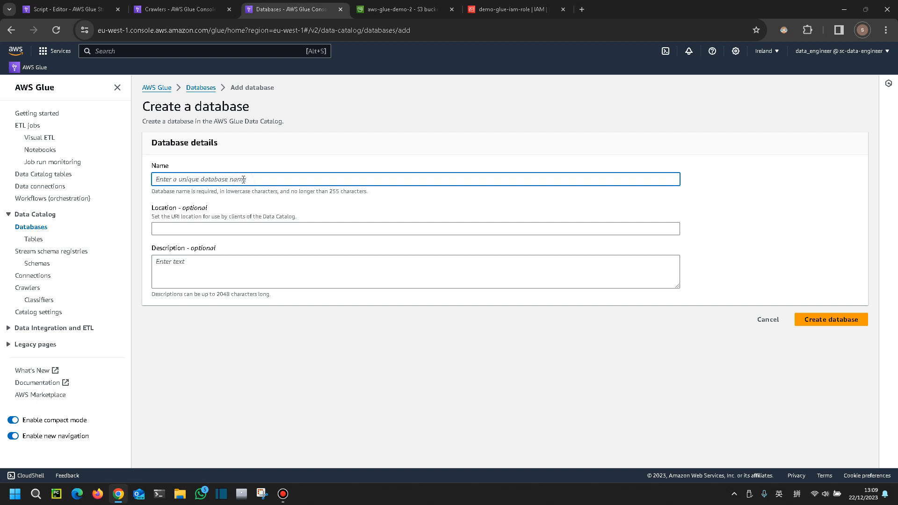
{"action": "type", "text": "testing_demo"}
{"action": "left_click", "coordinate": [831, 319]}
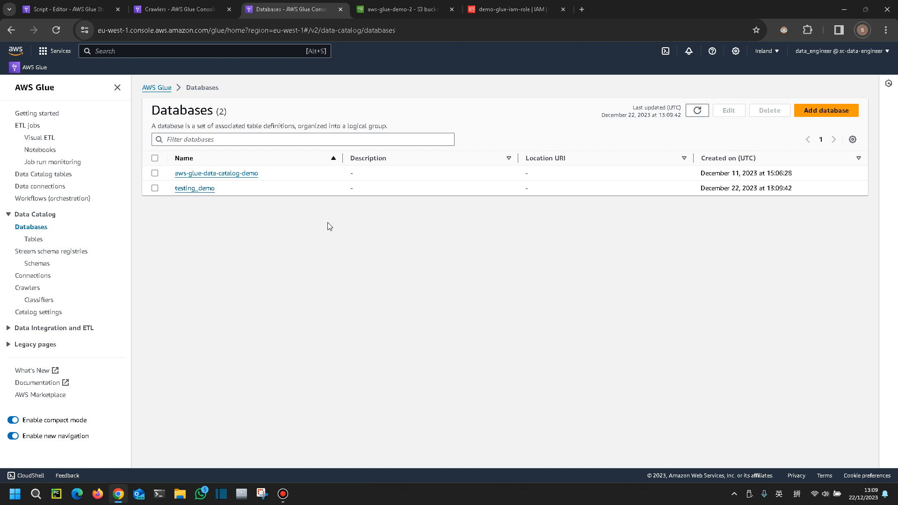
Start creating a new crawler named testing_demo and continue to the data source settings
{"action": "left_click", "coordinate": [181, 8]}
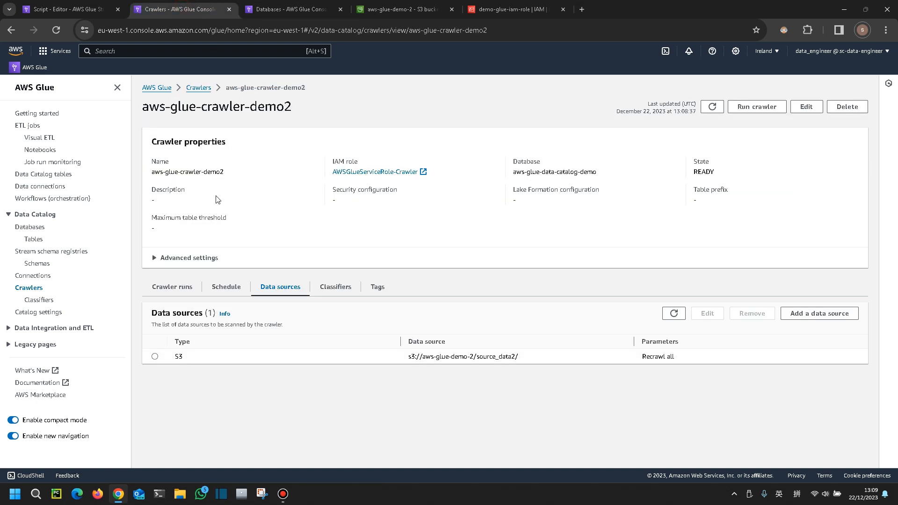
{"action": "left_click", "coordinate": [198, 88]}
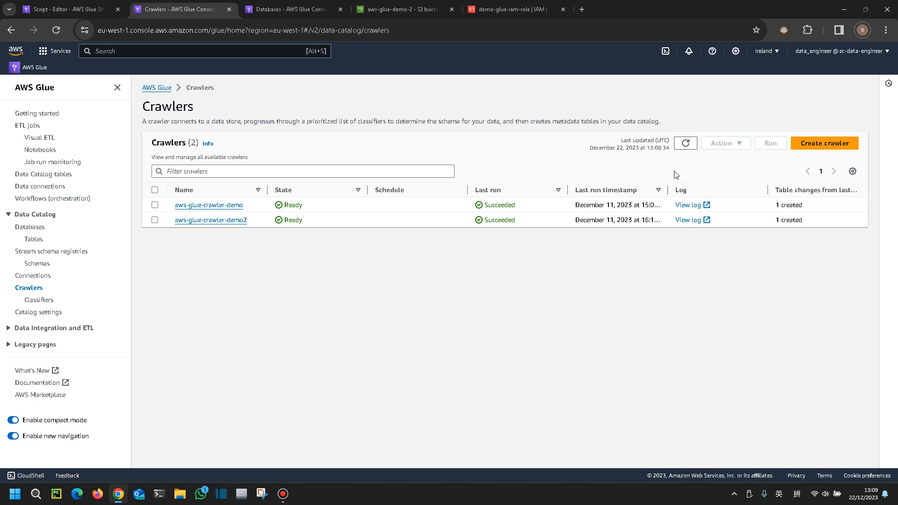
{"action": "left_click", "coordinate": [815, 146]}
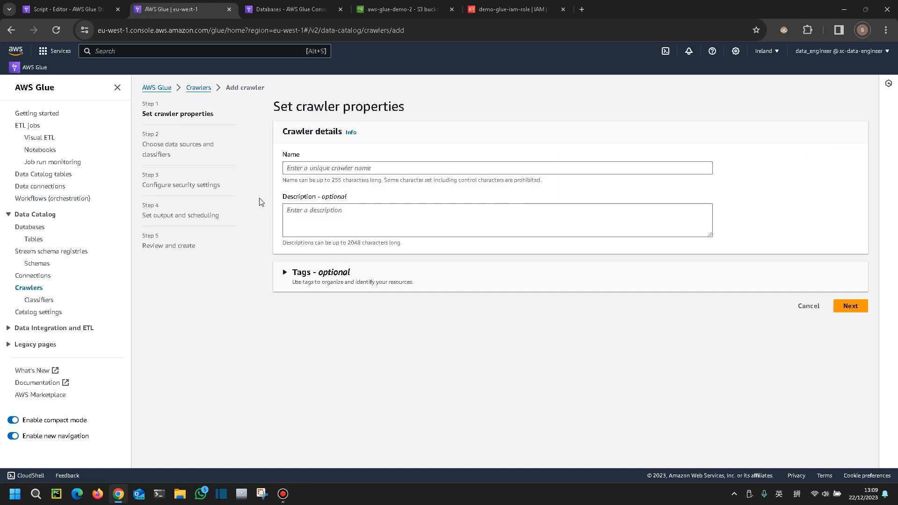
{"action": "left_click", "coordinate": [324, 169]}
{"action": "type", "text": "testi"}
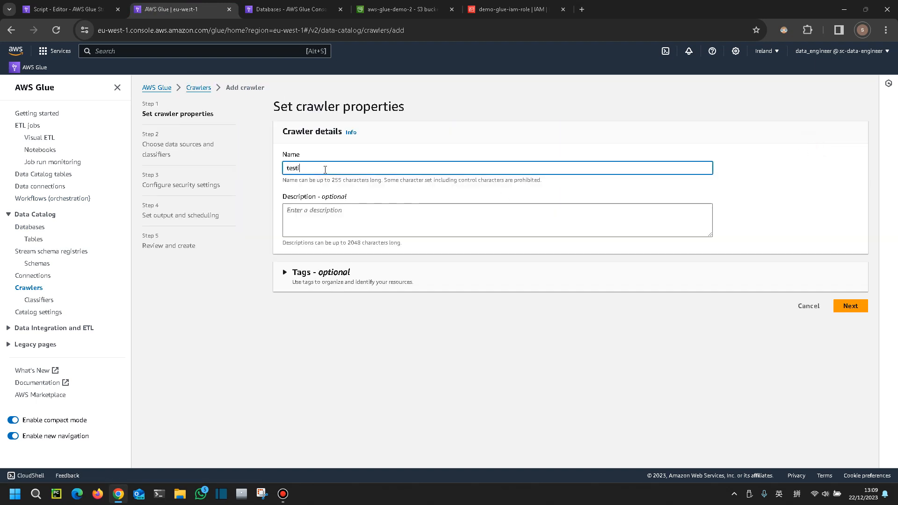
{"action": "type", "text": "ng_demo"}
{"action": "left_click", "coordinate": [849, 306]}
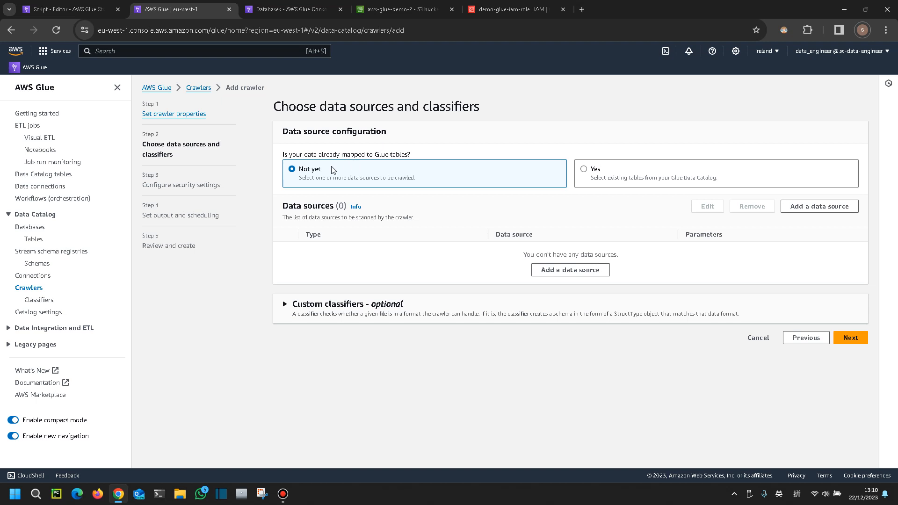
Add the S3 folder s3://aws-glue-demo-2/source_data2/ as the crawler's data source and continue
{"action": "left_click", "coordinate": [798, 206]}
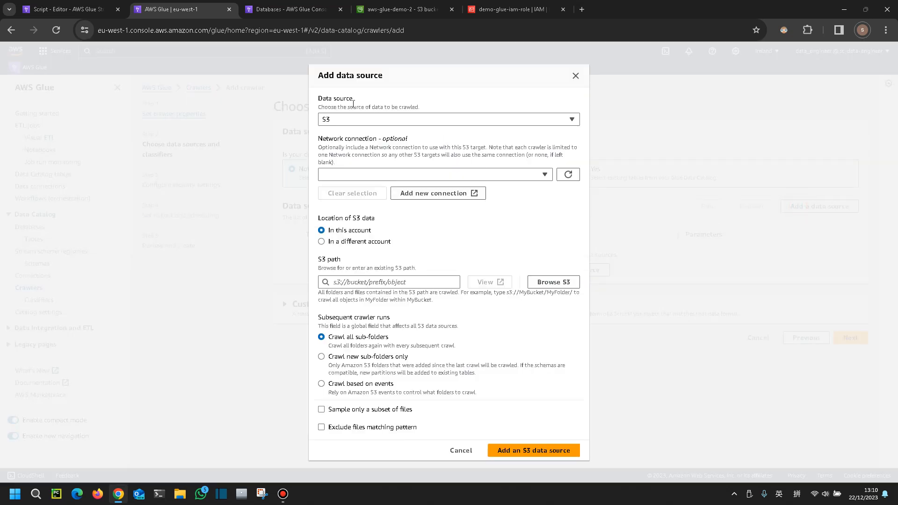
{"action": "left_click", "coordinate": [385, 123]}
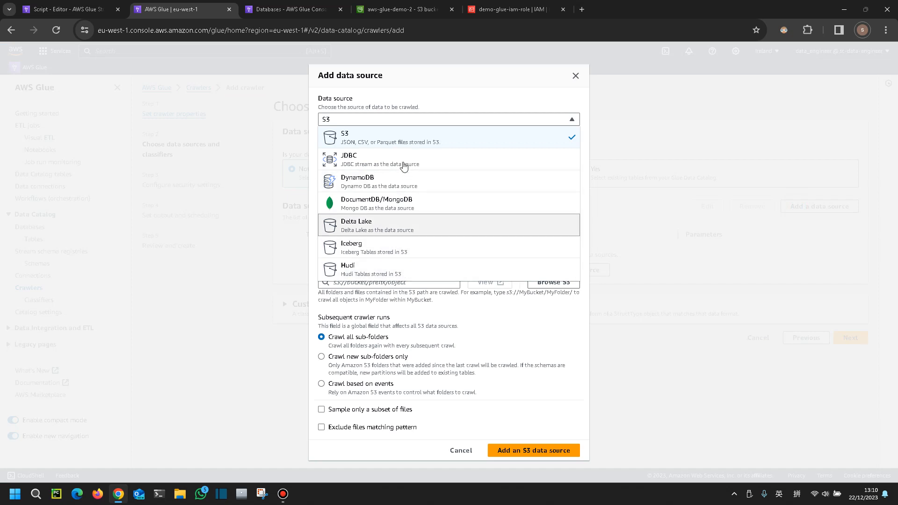
{"action": "left_click", "coordinate": [398, 140]}
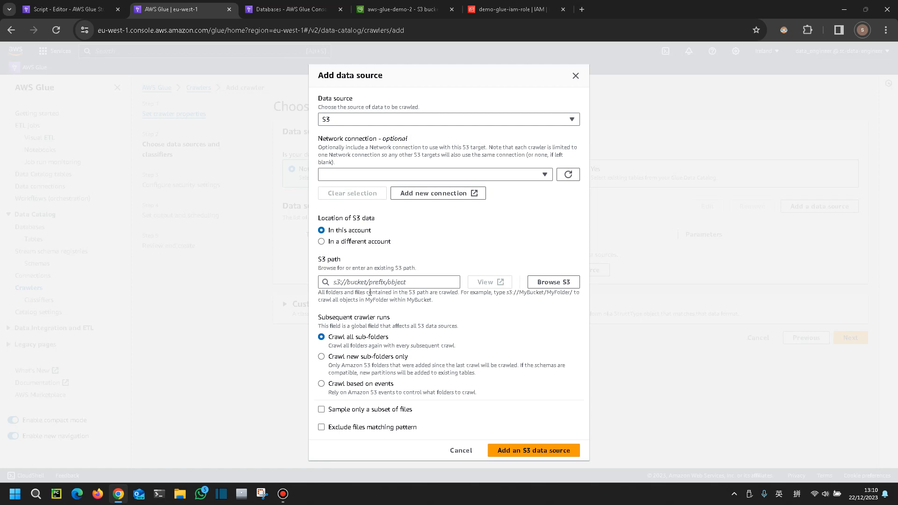
{"action": "left_click", "coordinate": [553, 283]}
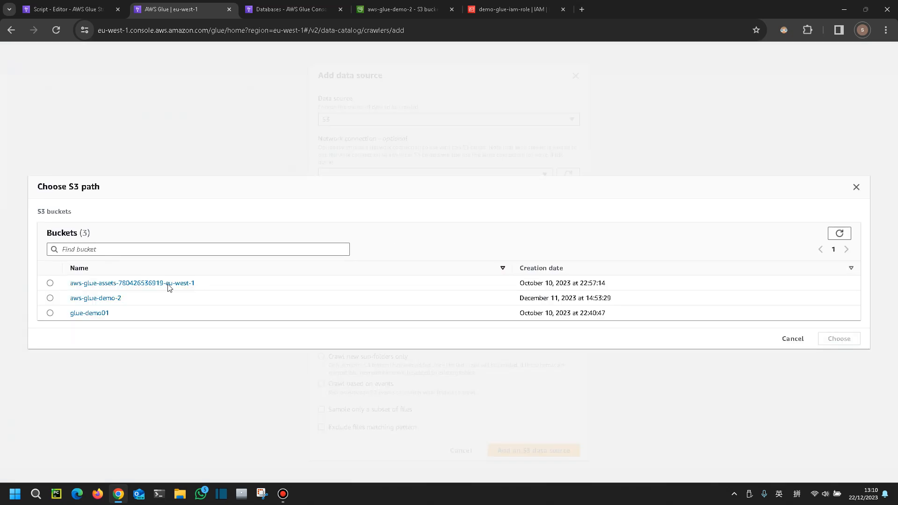
{"action": "left_click", "coordinate": [115, 303]}
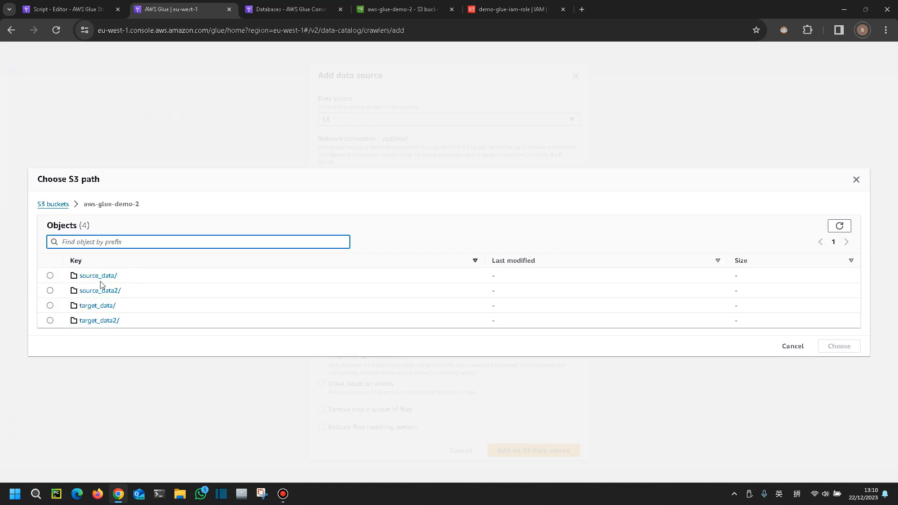
{"action": "left_click", "coordinate": [50, 275]}
{"action": "left_click", "coordinate": [50, 291]}
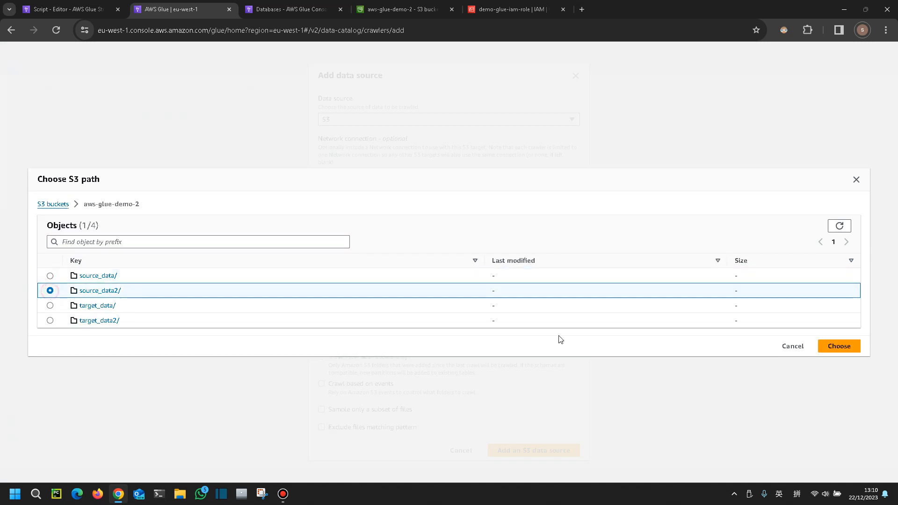
{"action": "left_click", "coordinate": [839, 347]}
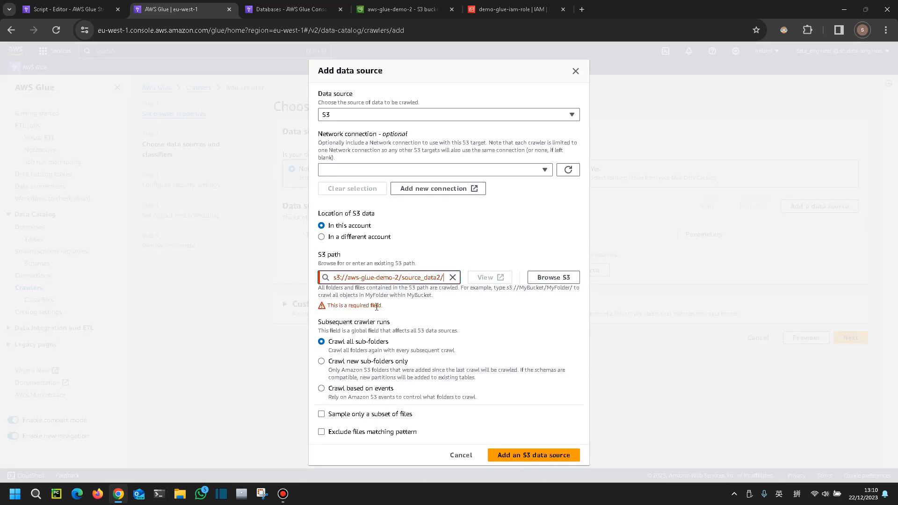
{"action": "left_click", "coordinate": [463, 308]}
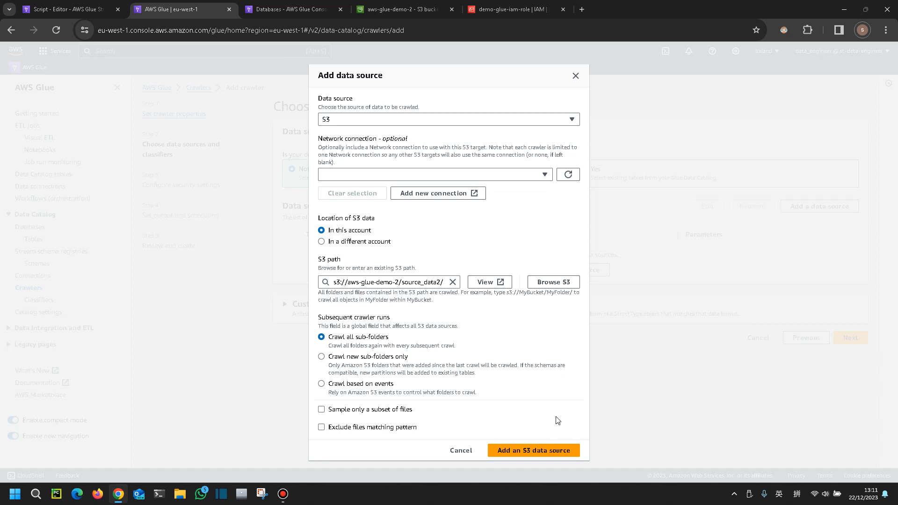
{"action": "left_click", "coordinate": [545, 452]}
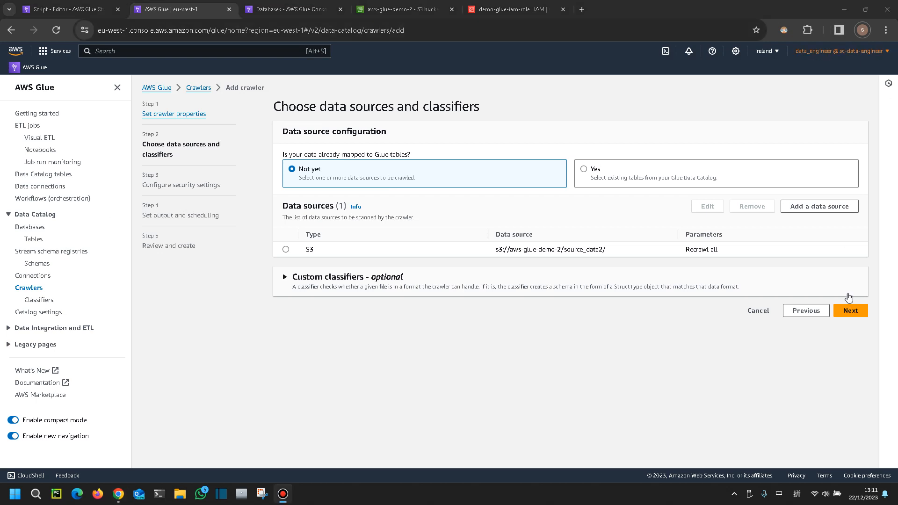
{"action": "left_click", "coordinate": [851, 310]}
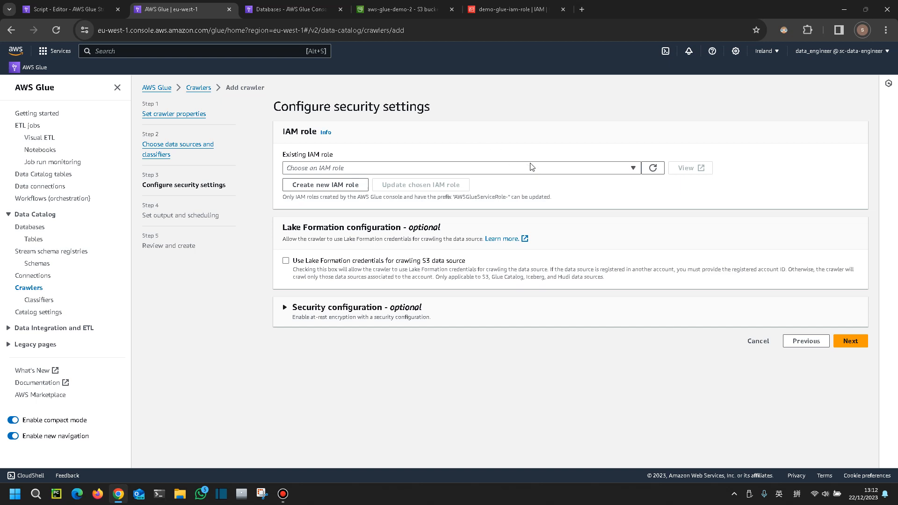
Assign the glue_service_role IAM role to the crawler and continue to output settings
{"action": "left_click", "coordinate": [569, 168]}
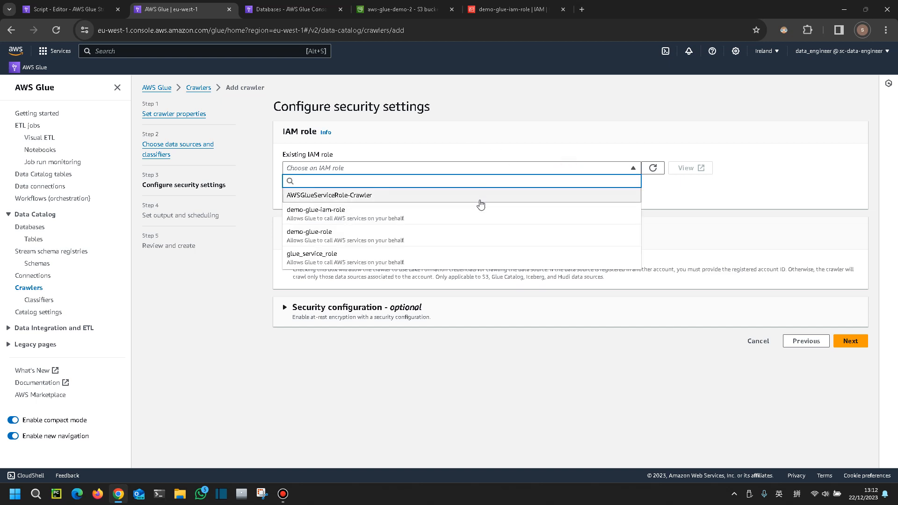
{"action": "left_click", "coordinate": [390, 262]}
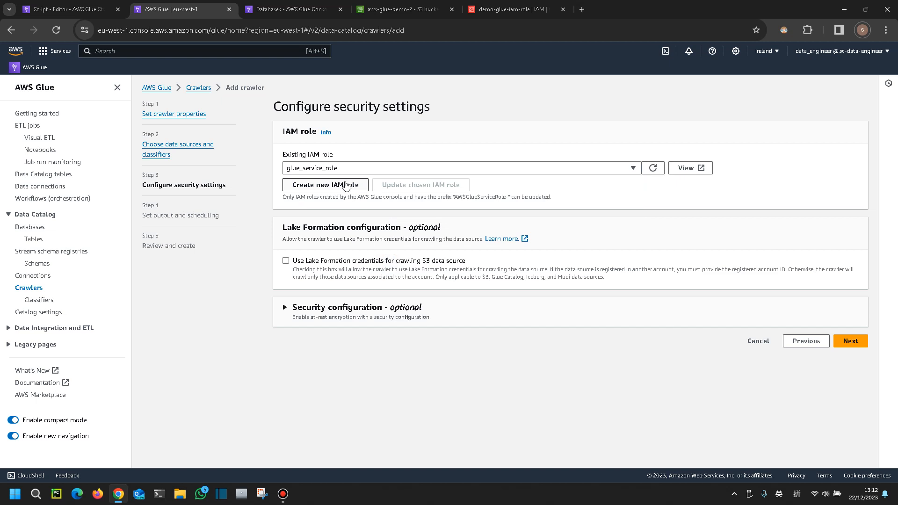
{"action": "left_click", "coordinate": [851, 341]}
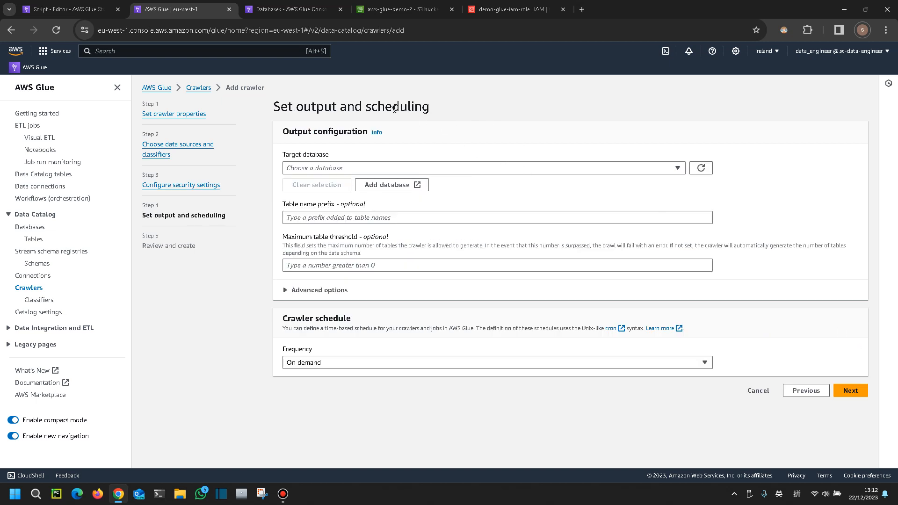
Set the crawler's target database to testing_demo, keep an on-demand schedule, and continue to review
{"action": "left_click", "coordinate": [553, 168]}
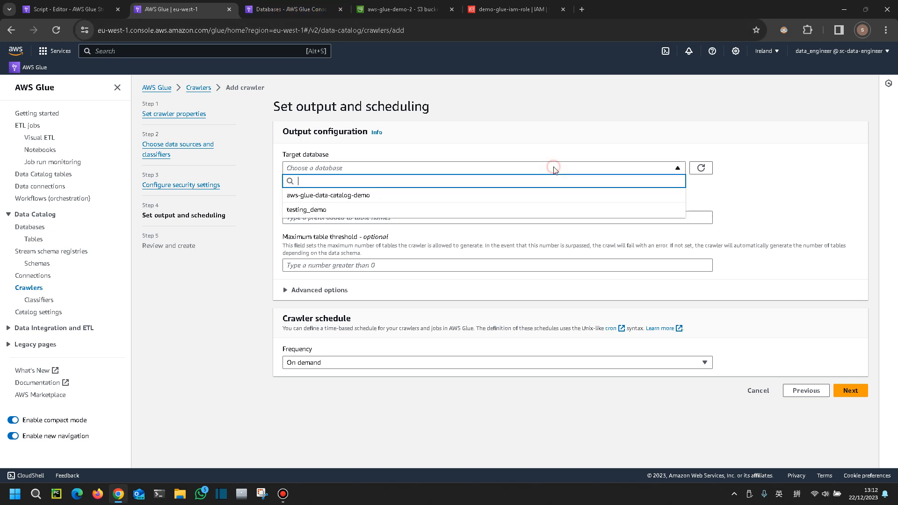
{"action": "left_click", "coordinate": [359, 209]}
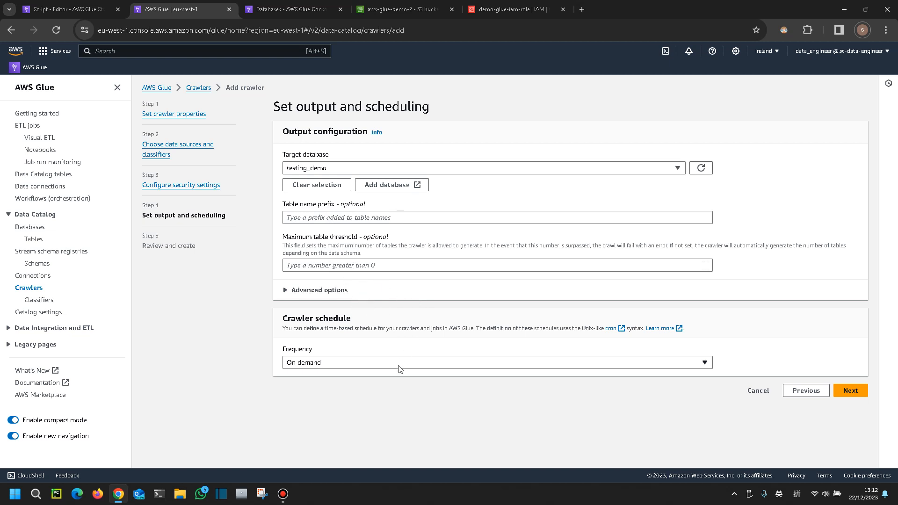
{"action": "left_click", "coordinate": [353, 363]}
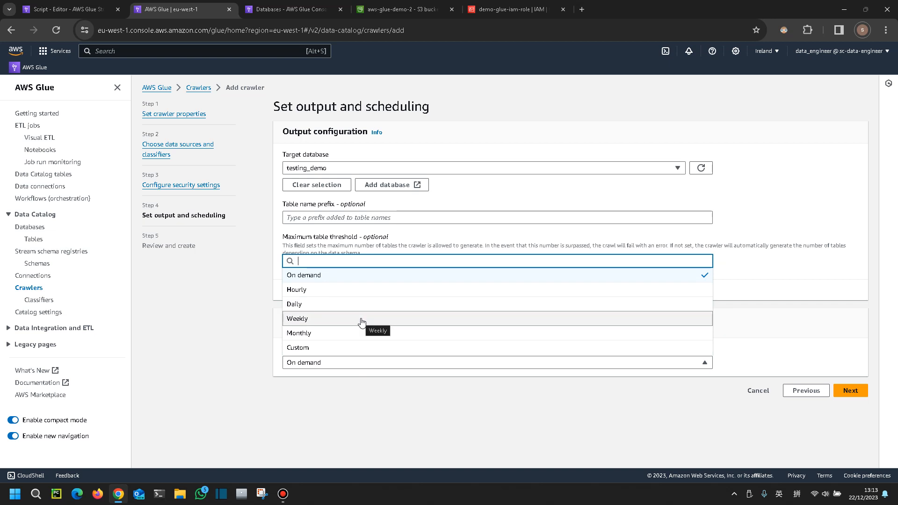
{"action": "left_click", "coordinate": [786, 338]}
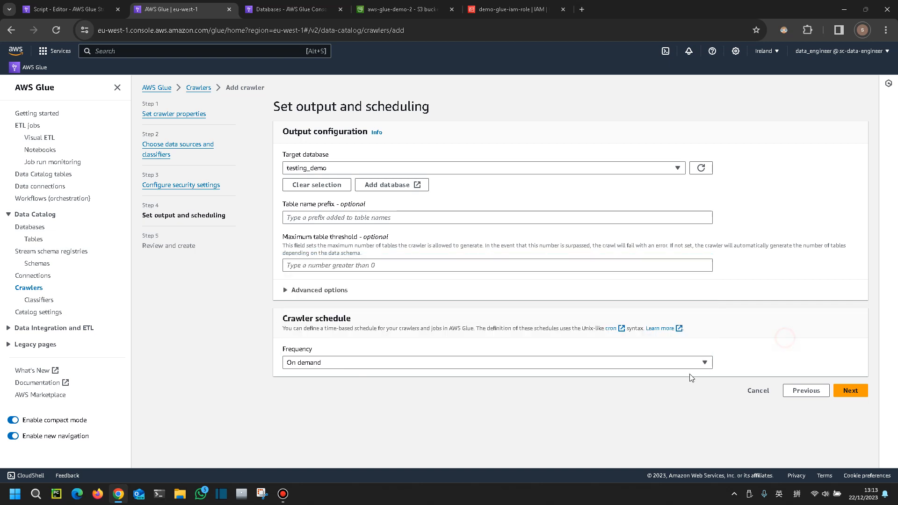
{"action": "left_click", "coordinate": [857, 392]}
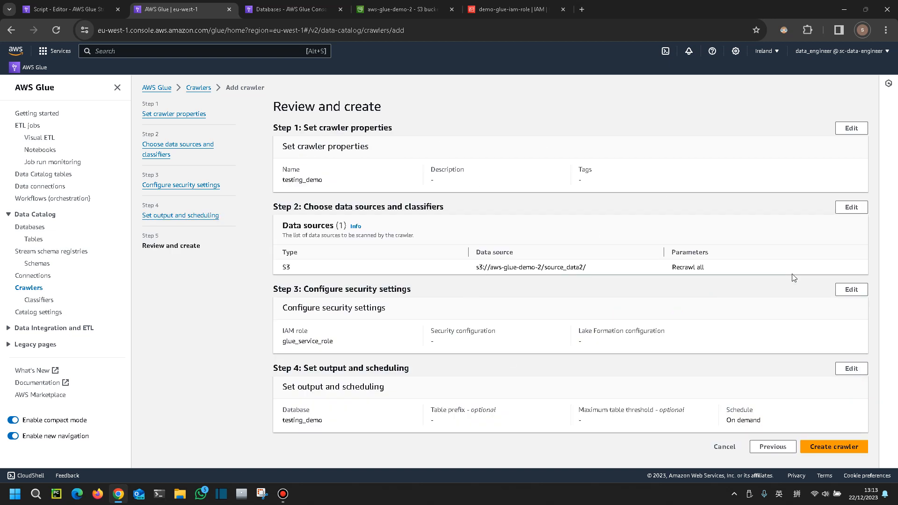
Create the testing_demo crawler and start a crawler run
{"action": "left_click", "coordinate": [855, 451]}
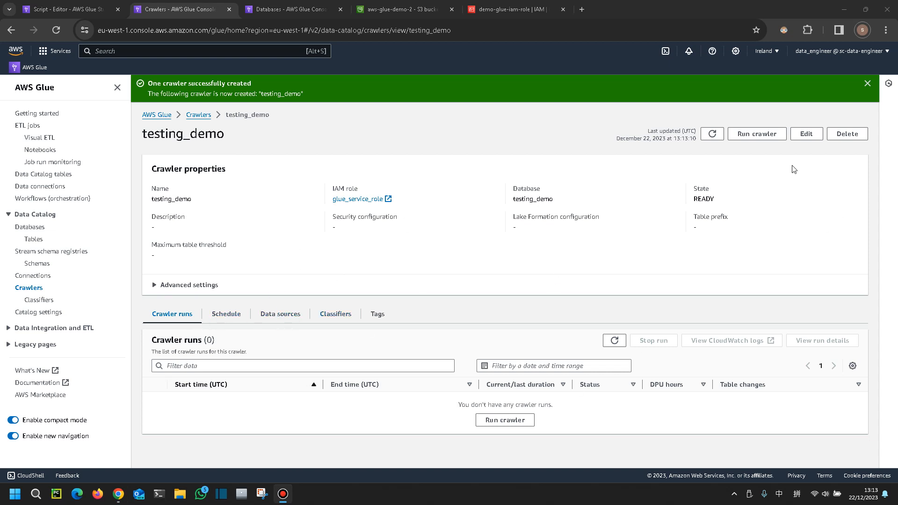
{"action": "left_click", "coordinate": [770, 139]}
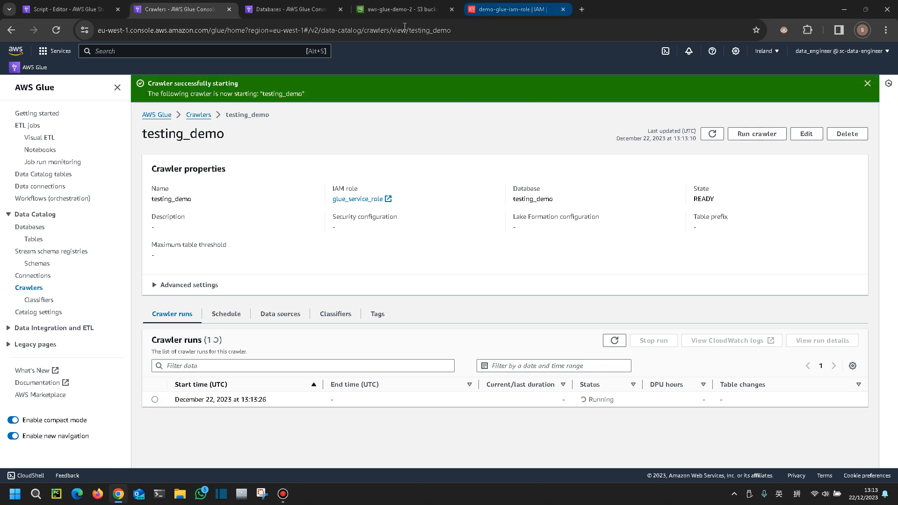
Browse the source_data folder of the aws-glue-demo-2 bucket and check the crawler's run status
{"action": "left_click", "coordinate": [403, 11]}
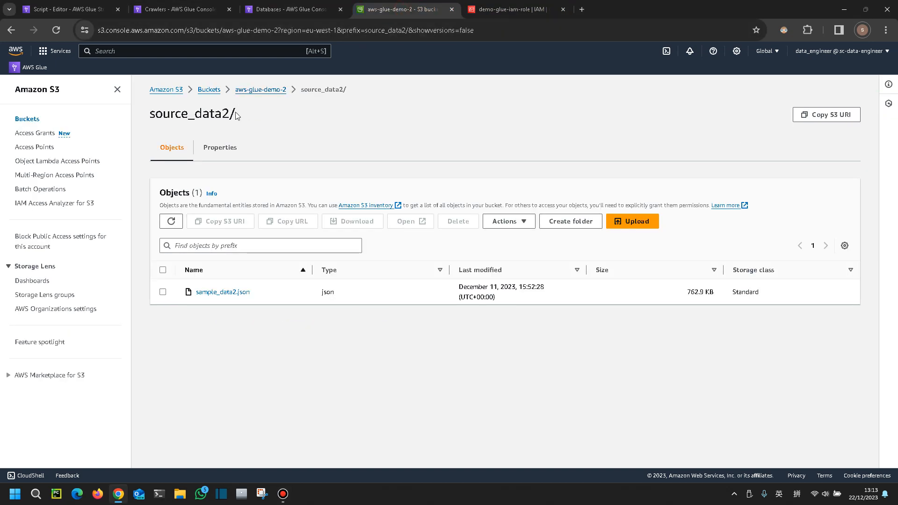
{"action": "left_click", "coordinate": [261, 89]}
{"action": "left_click", "coordinate": [220, 281]}
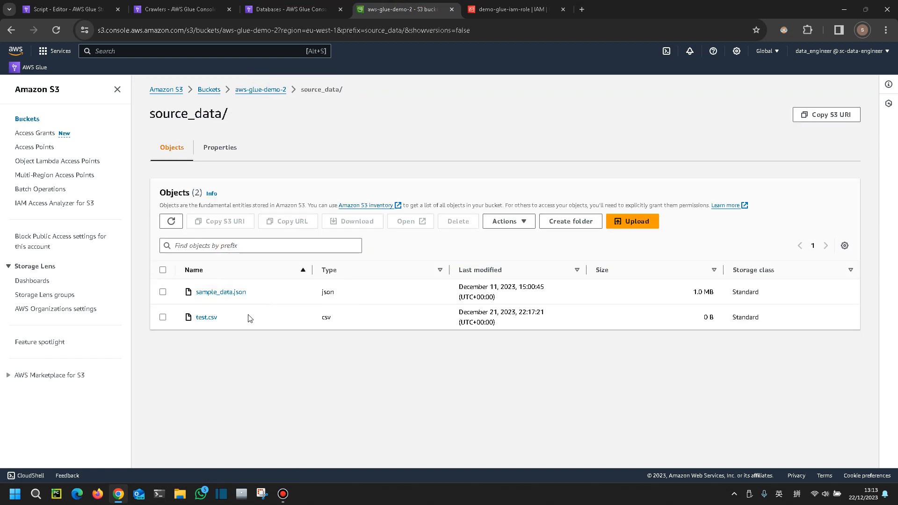
{"action": "left_click", "coordinate": [332, 6]}
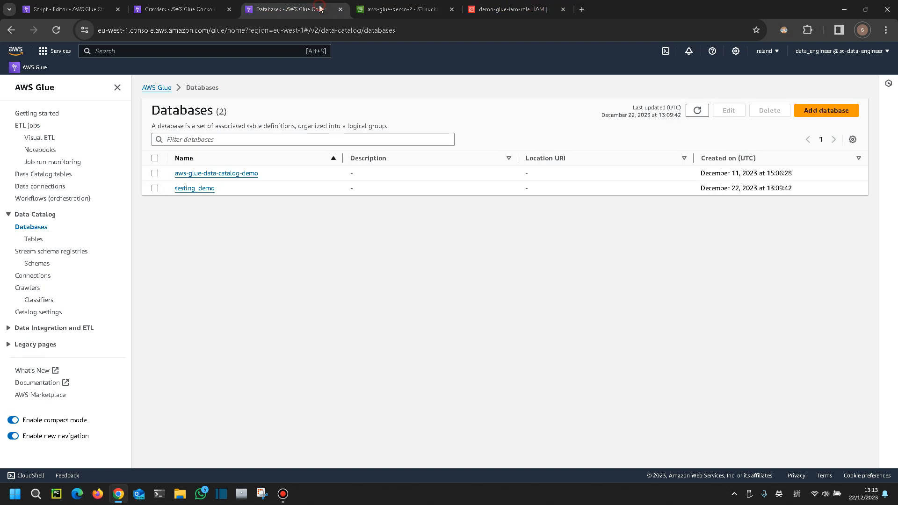
{"action": "left_click", "coordinate": [207, 6]}
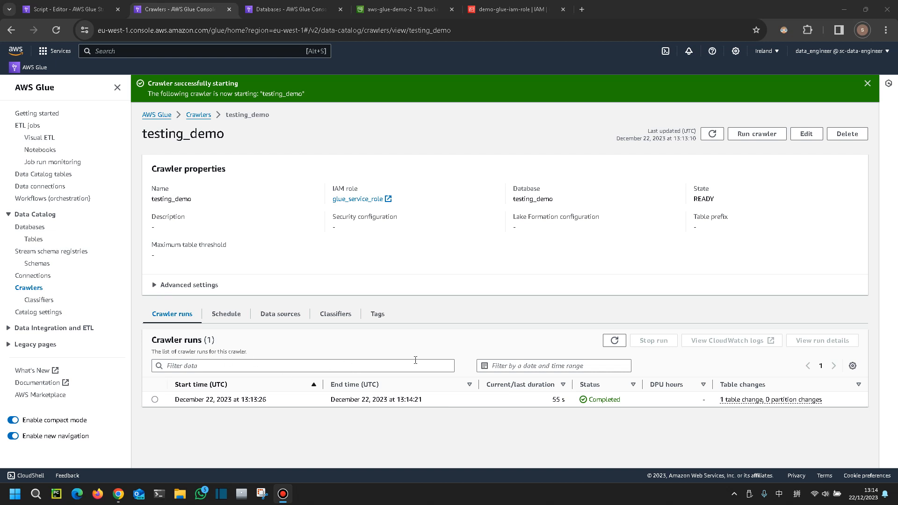
Inspect the array schema of the source_data2 table in the testing_demo database
{"action": "left_click", "coordinate": [294, 9]}
{"action": "left_click", "coordinate": [208, 188]}
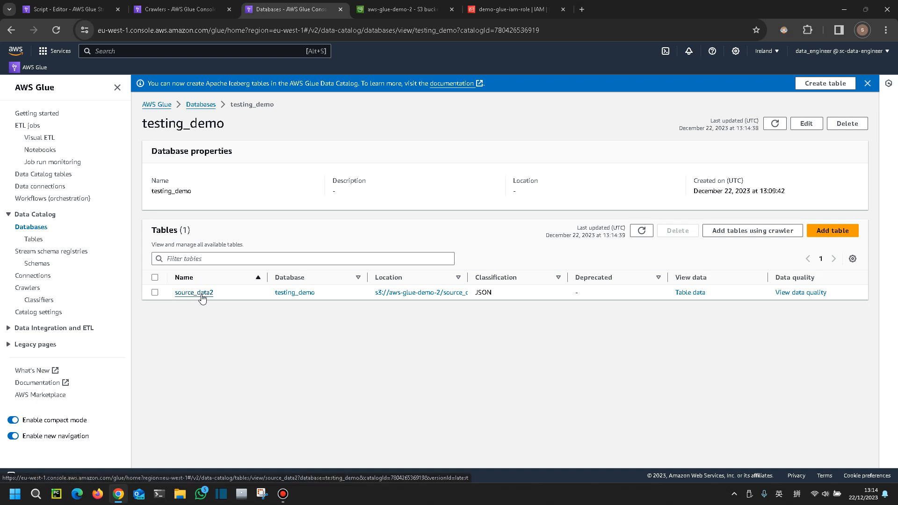
{"action": "left_click", "coordinate": [202, 295]}
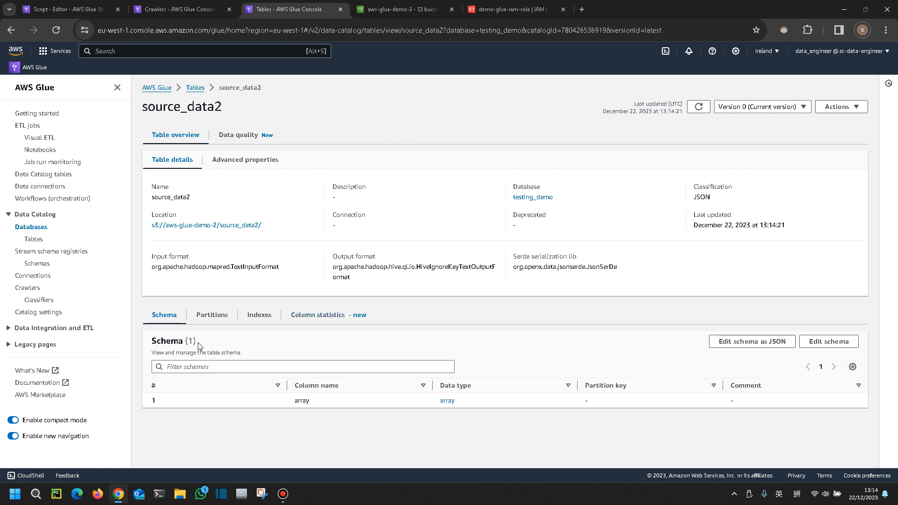
{"action": "left_click", "coordinate": [445, 402]}
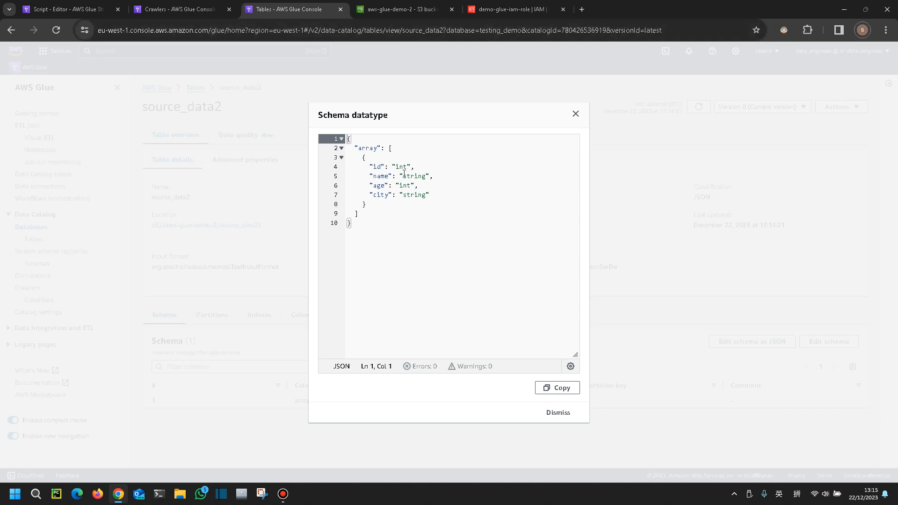
Open the sample_data2.json object in the source_data2 folder of the aws-glue-demo-2 bucket
{"action": "left_click", "coordinate": [397, 10]}
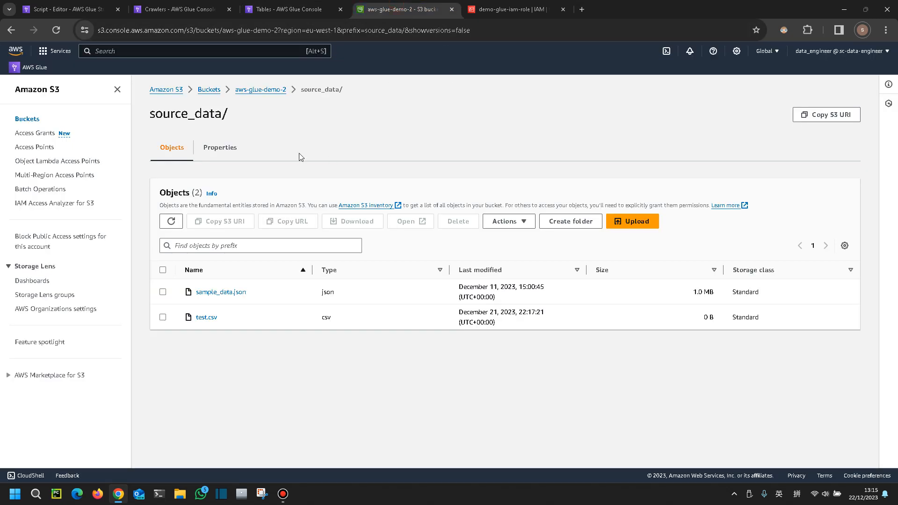
{"action": "left_click", "coordinate": [275, 92]}
{"action": "left_click", "coordinate": [231, 298]}
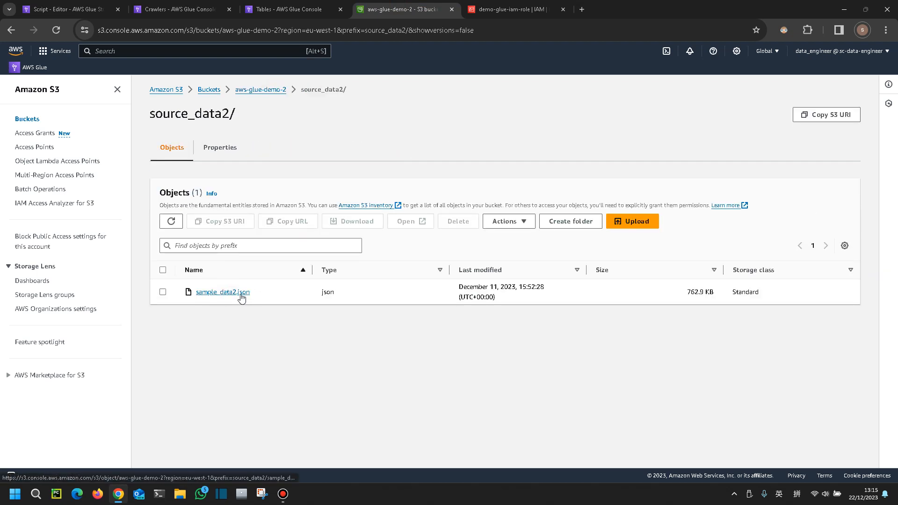
{"action": "left_click", "coordinate": [240, 294]}
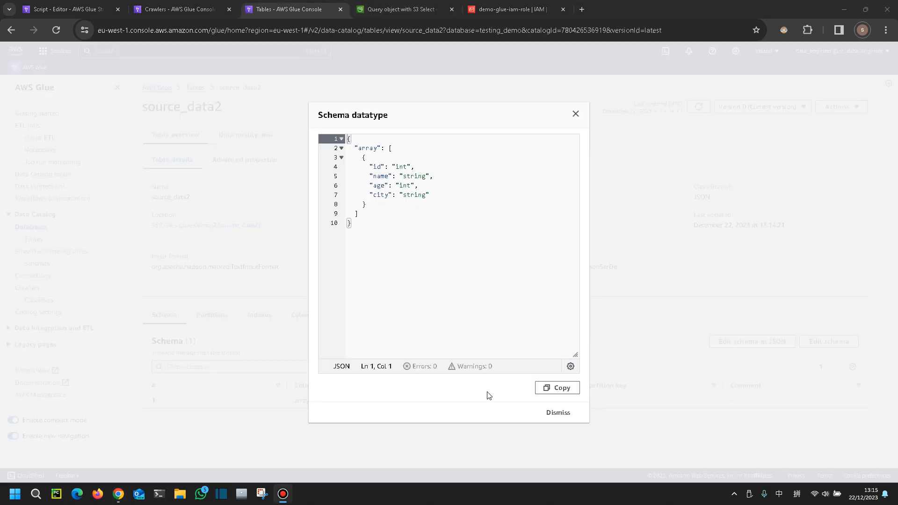
{"action": "left_click", "coordinate": [403, 9]}
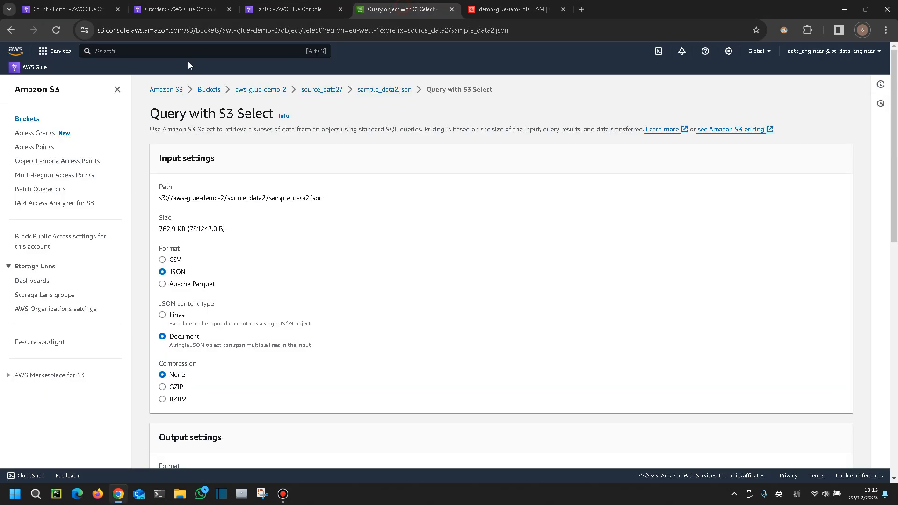
Reopen Query with S3 Select for the sample_data2.json object from its object page
{"action": "left_click", "coordinate": [403, 89]}
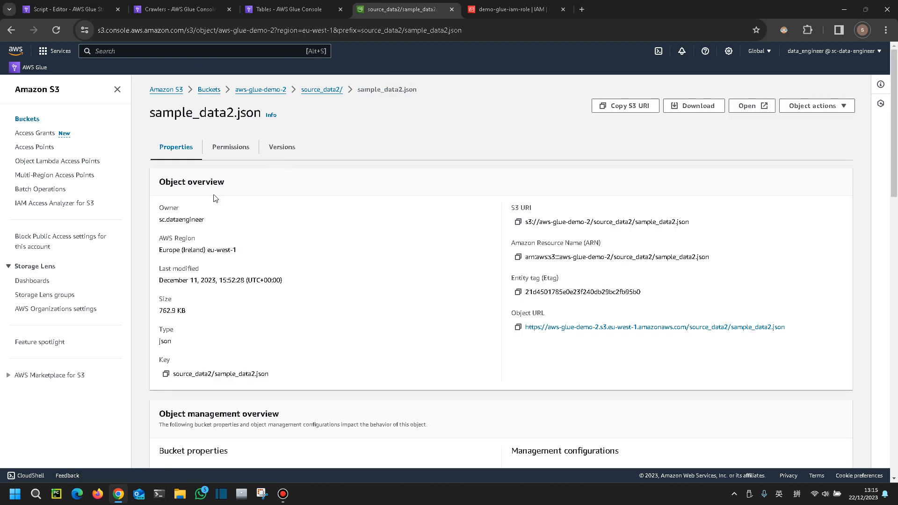
{"action": "scroll", "coordinate": [282, 298], "scroll_direction": "down", "scroll_amount": 3}
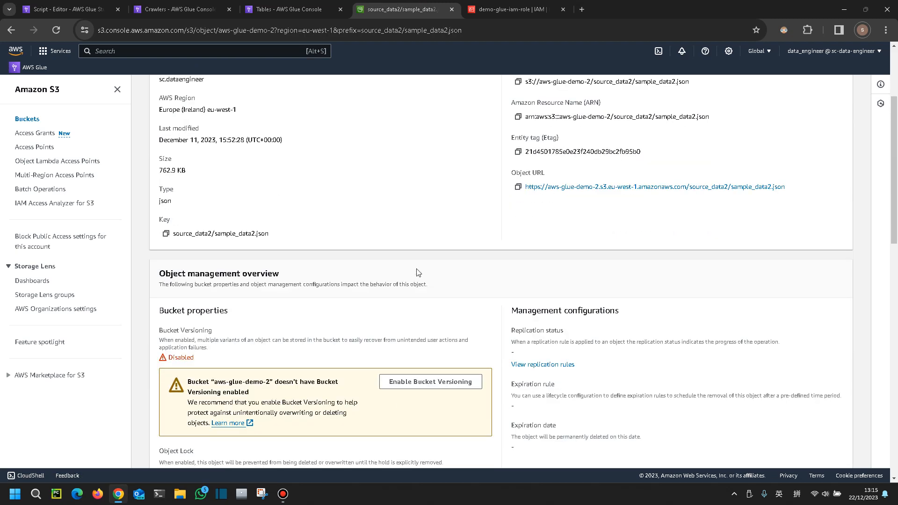
{"action": "scroll", "coordinate": [416, 271], "scroll_direction": "up", "scroll_amount": 3}
{"action": "left_click", "coordinate": [822, 110]}
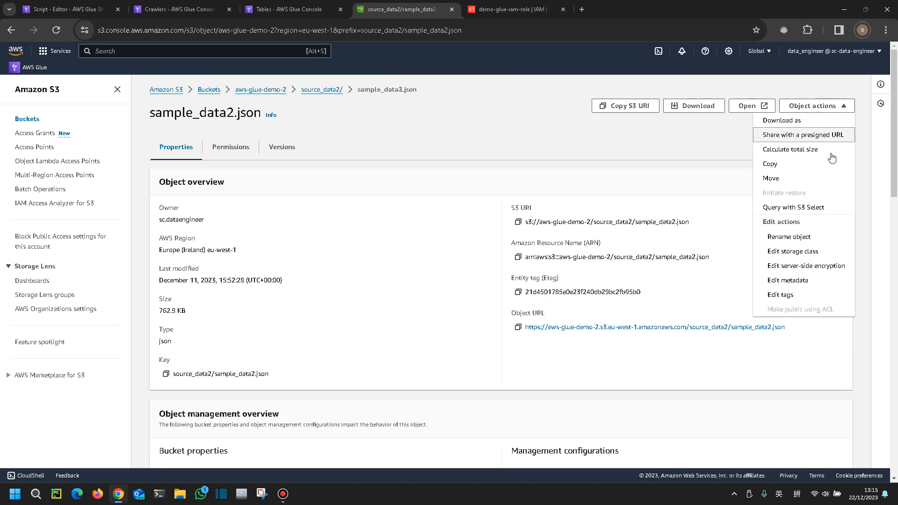
{"action": "left_click", "coordinate": [820, 207]}
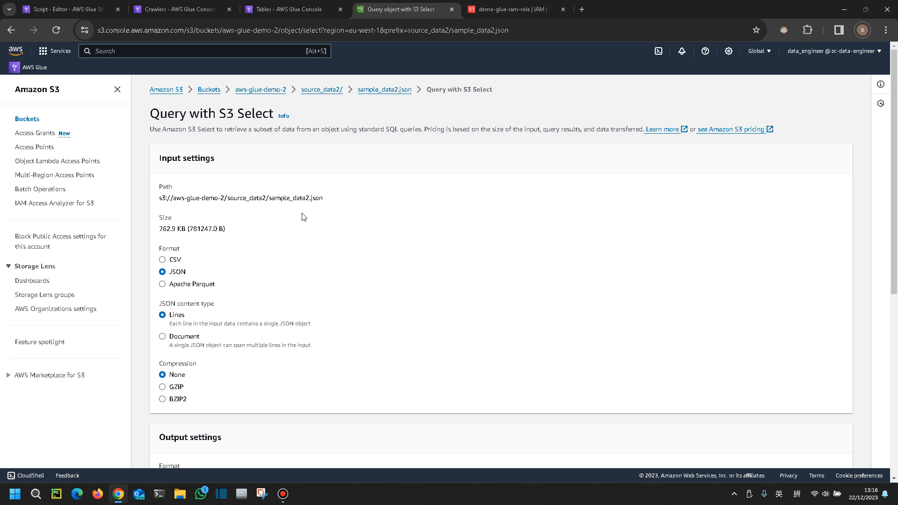
Set the input JSON content type to Document and run the default SELECT * FROM s3object s LIMIT 5 query
{"action": "scroll", "coordinate": [289, 253], "scroll_direction": "down", "scroll_amount": 1}
{"action": "scroll", "coordinate": [289, 253], "scroll_direction": "down", "scroll_amount": 1}
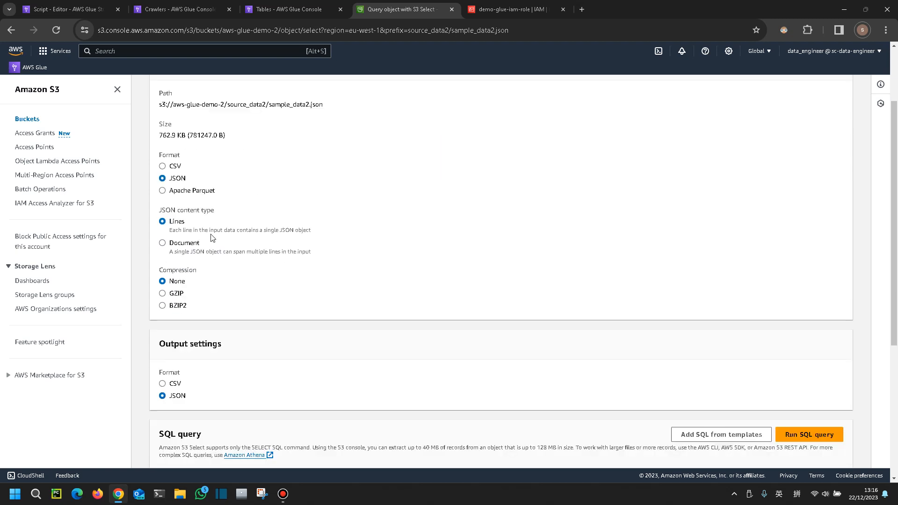
{"action": "left_click", "coordinate": [185, 248]}
{"action": "scroll", "coordinate": [321, 248], "scroll_direction": "down", "scroll_amount": 3}
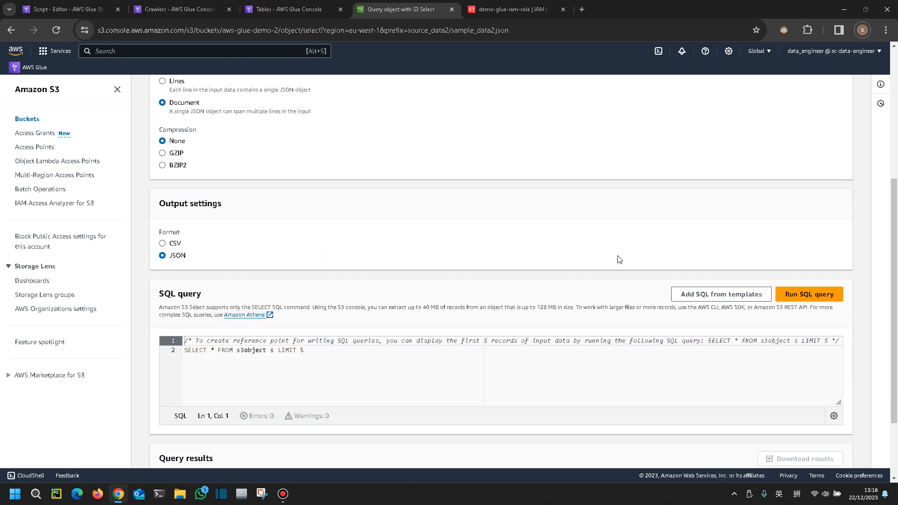
{"action": "scroll", "coordinate": [541, 320], "scroll_direction": "down", "scroll_amount": 2}
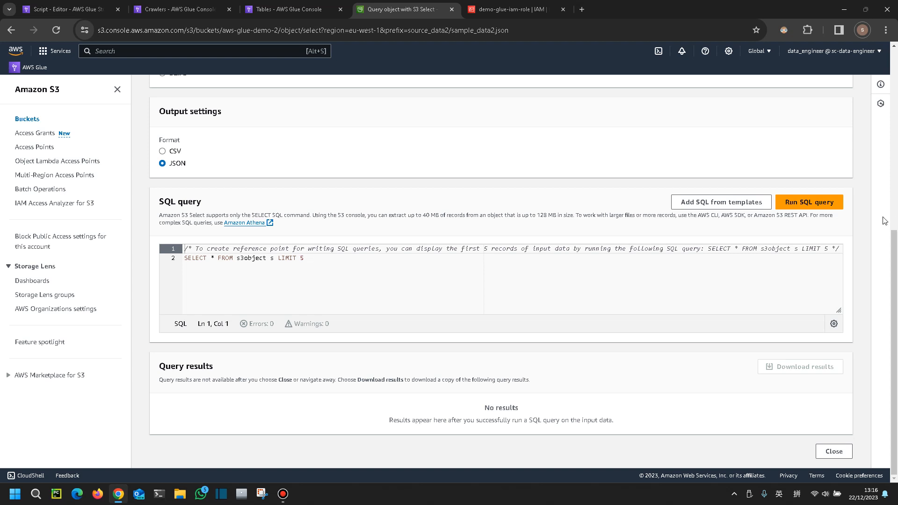
{"action": "left_click", "coordinate": [814, 202]}
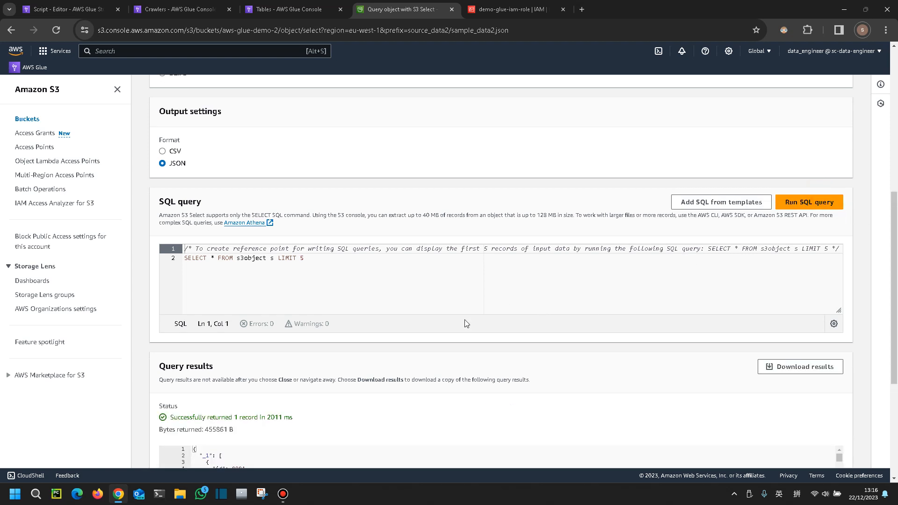
Examine the returned JSON records in the query results, highlighting individual record entries
{"action": "scroll", "coordinate": [463, 320], "scroll_direction": "down", "scroll_amount": 5}
{"action": "scroll", "coordinate": [287, 358], "scroll_direction": "down", "scroll_amount": 3}
{"action": "scroll", "coordinate": [288, 359], "scroll_direction": "up", "scroll_amount": 10}
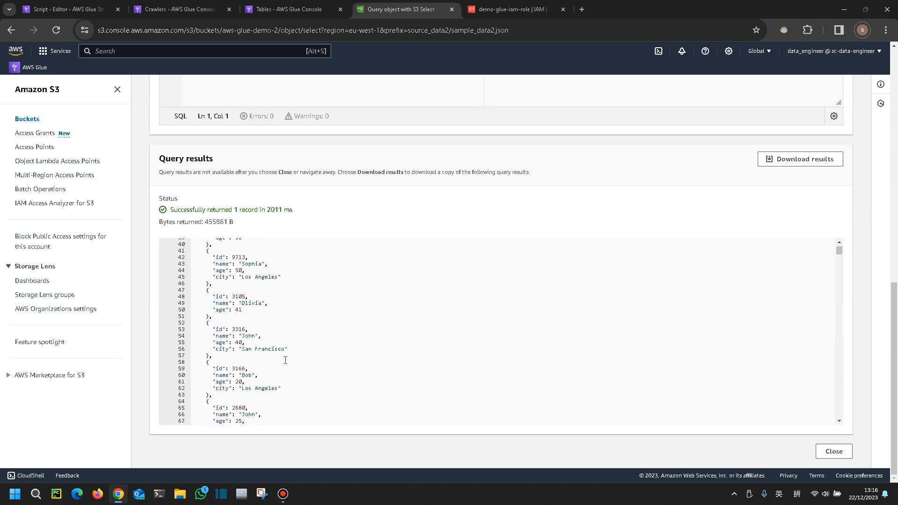
{"action": "scroll", "coordinate": [257, 358], "scroll_direction": "down", "scroll_amount": 5}
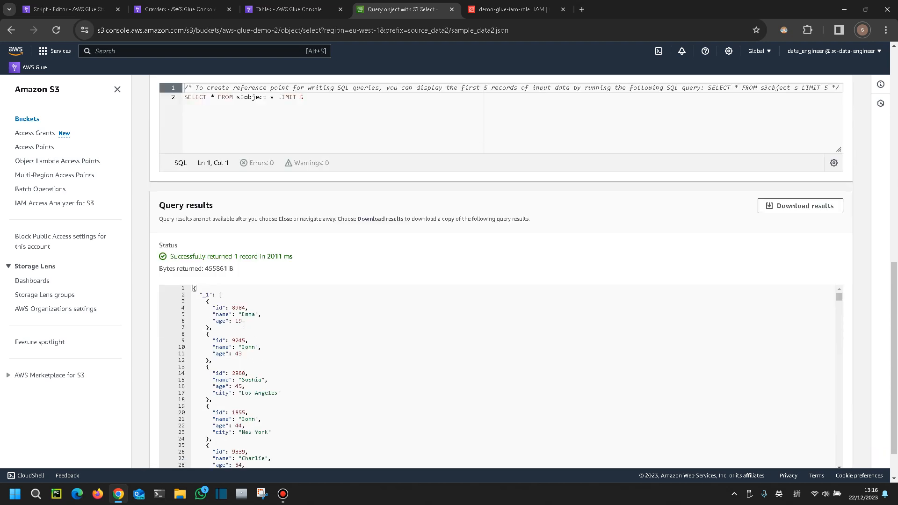
{"action": "scroll", "coordinate": [243, 325], "scroll_direction": "down", "scroll_amount": 3}
{"action": "scroll", "coordinate": [247, 328], "scroll_direction": "up", "scroll_amount": 3}
{"action": "left_click_drag", "start_coordinate": [214, 308], "coordinate": [243, 321]}
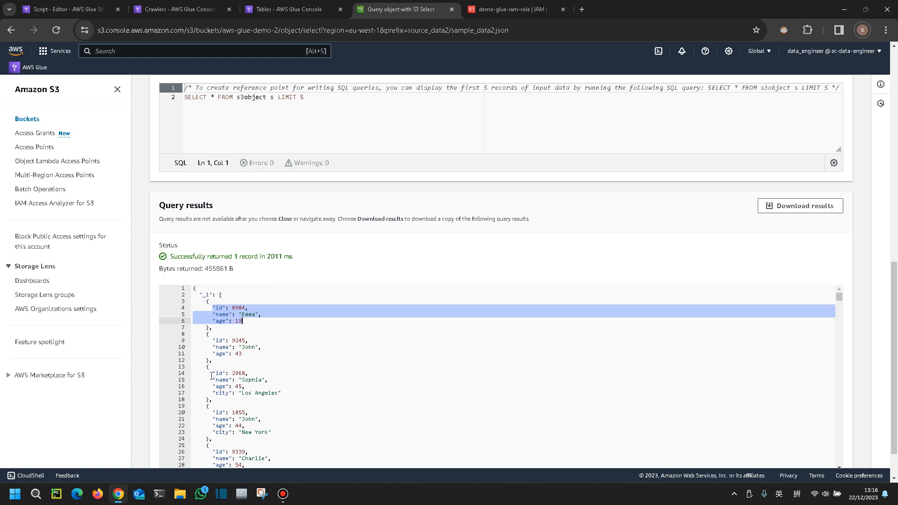
{"action": "left_click_drag", "start_coordinate": [211, 374], "coordinate": [282, 393]}
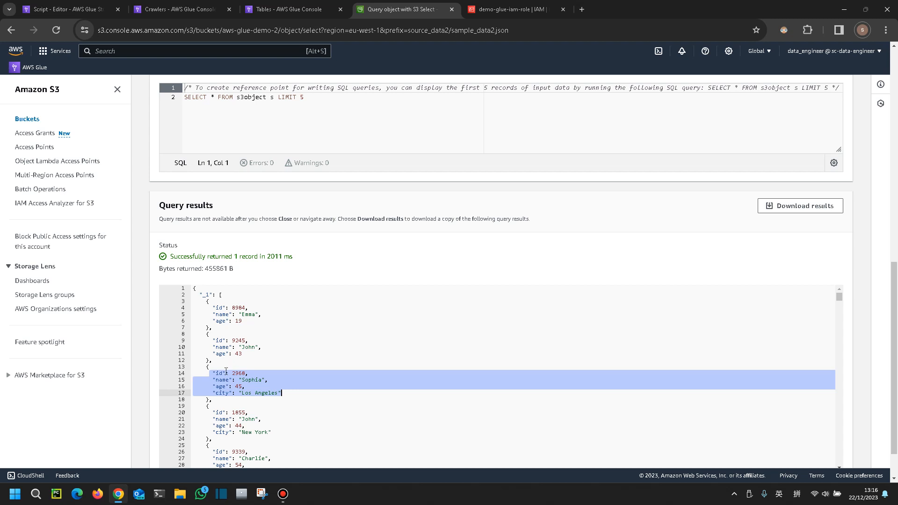
{"action": "scroll", "coordinate": [306, 365], "scroll_direction": "down", "scroll_amount": 1}
{"action": "scroll", "coordinate": [230, 395], "scroll_direction": "down", "scroll_amount": 1}
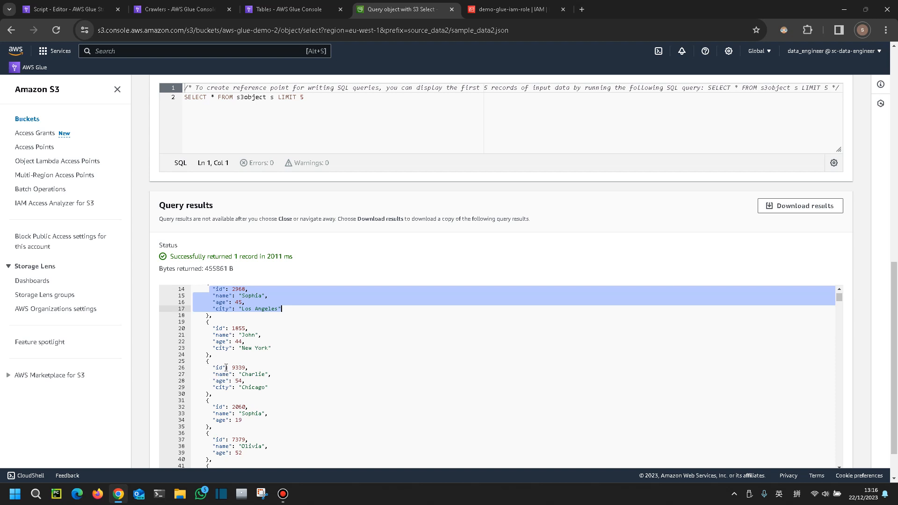
Review the testing_demo crawler runs and the Data Catalog tables list across the Glue console tabs
{"action": "left_click", "coordinate": [296, 12]}
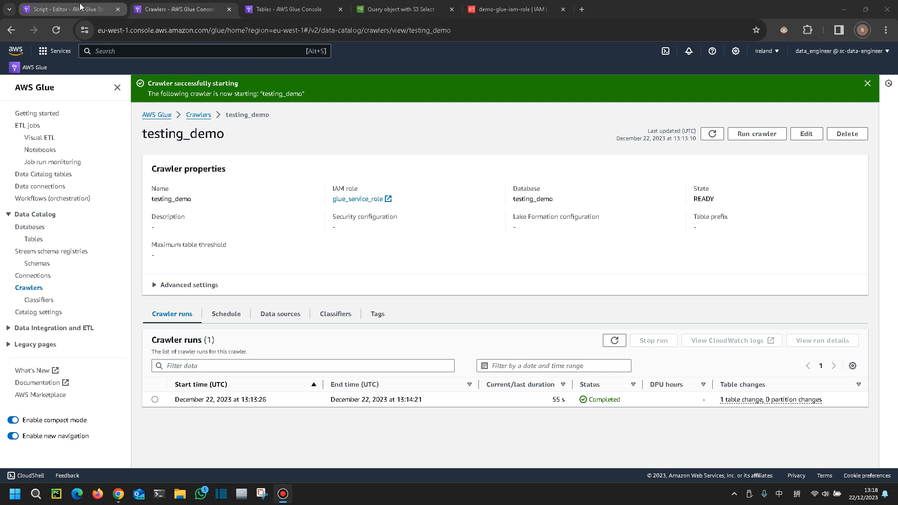
{"action": "left_click", "coordinate": [278, 8]}
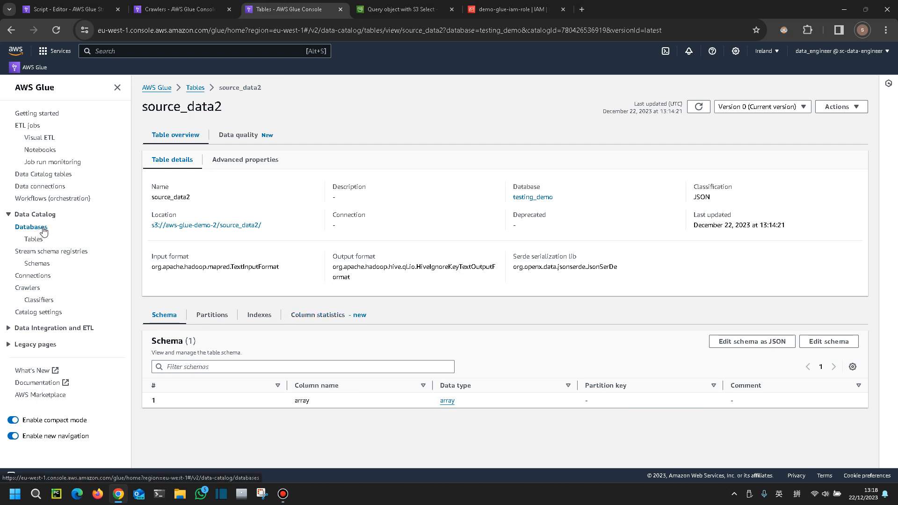
{"action": "left_click", "coordinate": [34, 239]}
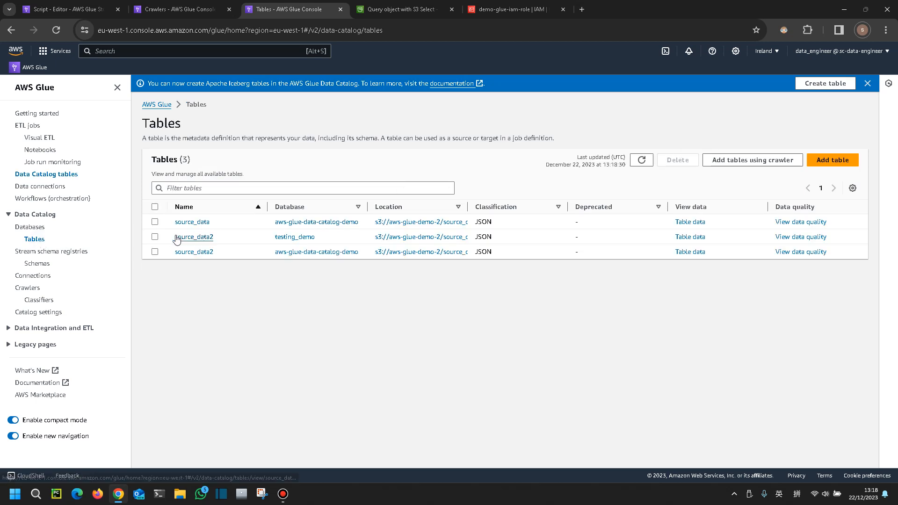
{"action": "left_click", "coordinate": [175, 10]}
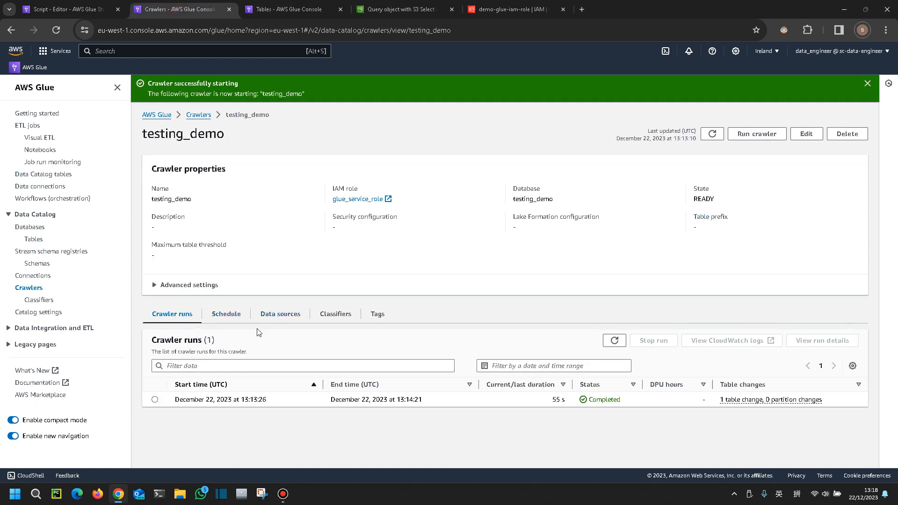